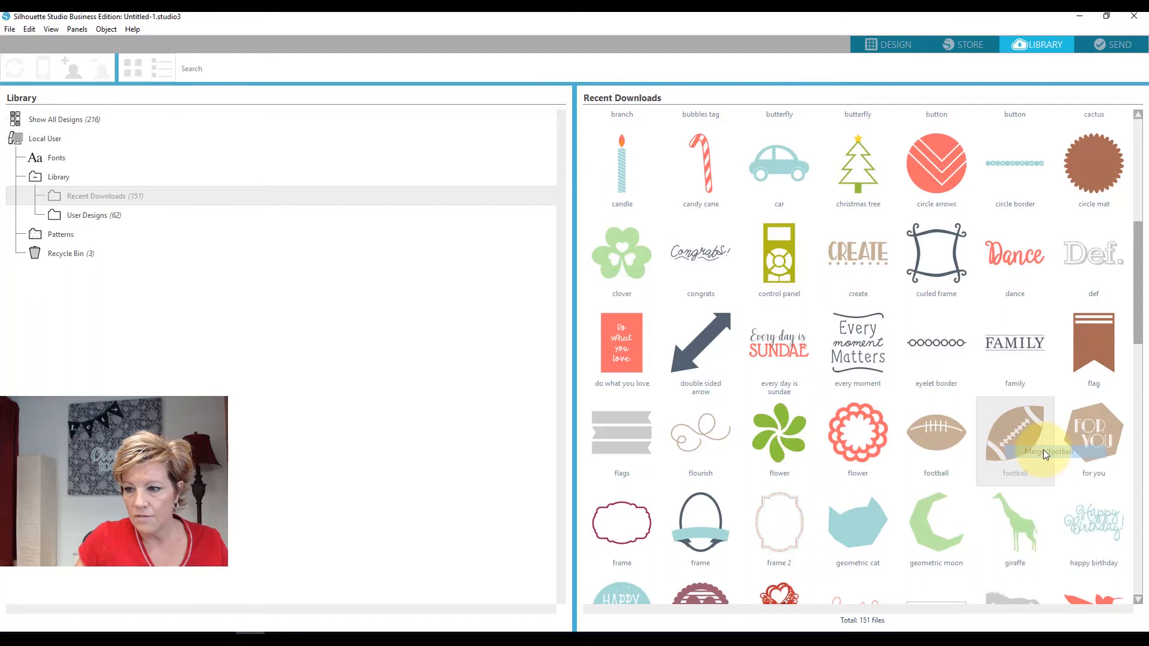
Ungroup the merged football design and move its laces clear of the outline.
click(405, 303)
click(417, 211)
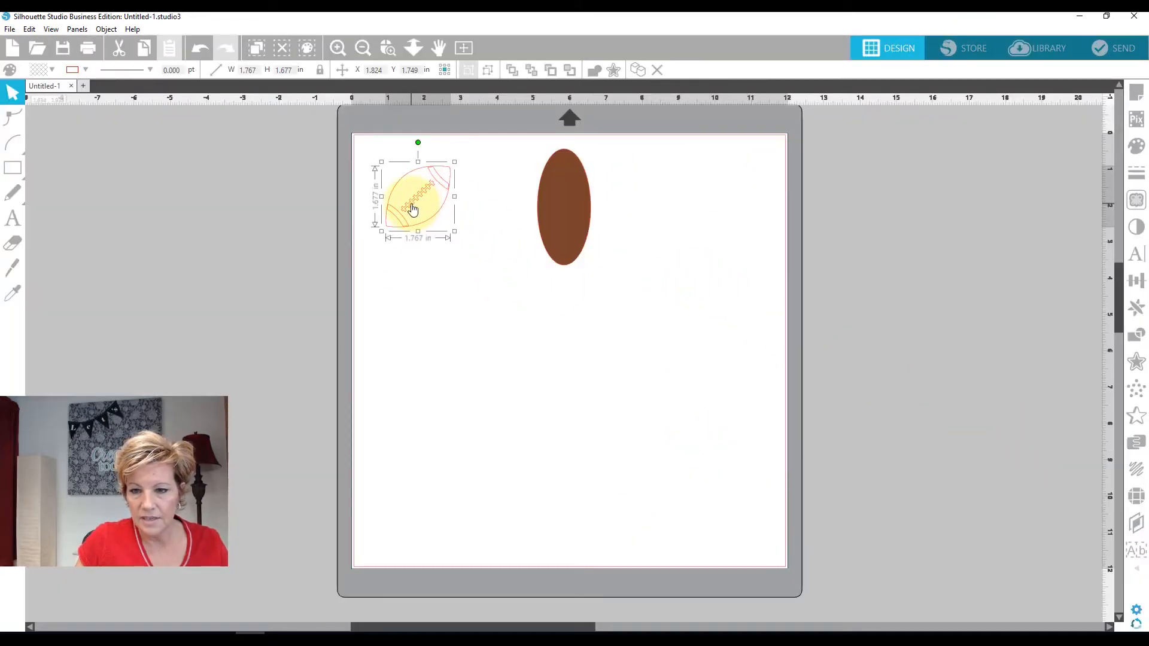
right_click(411, 203)
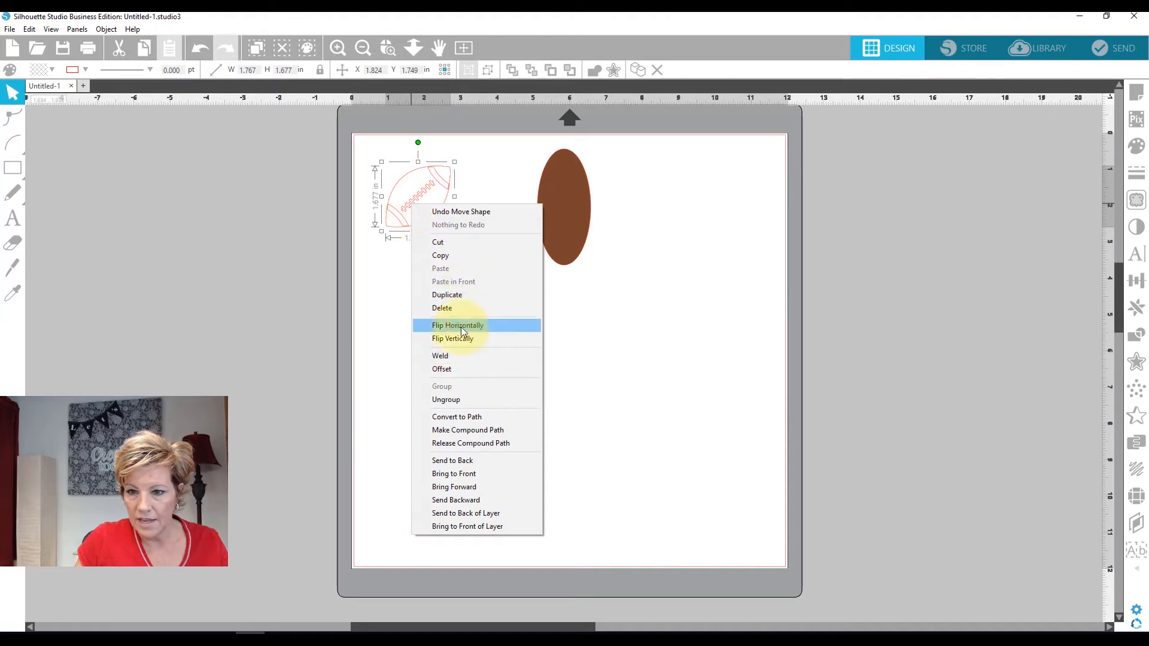
click(462, 400)
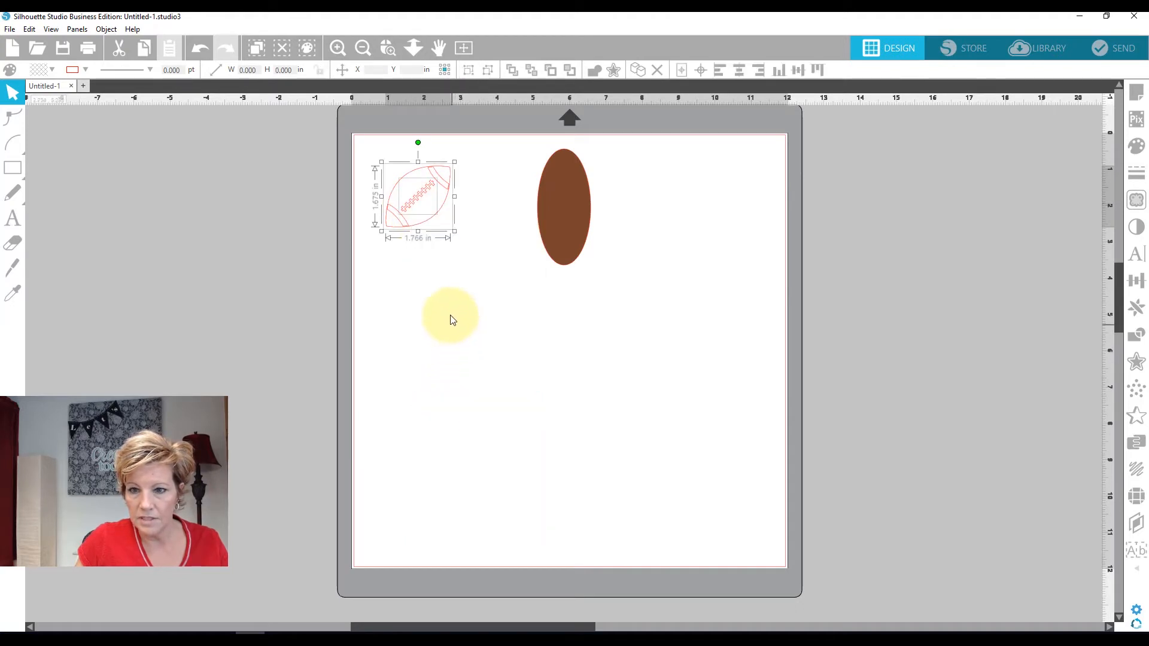
drag(419, 213, 461, 291)
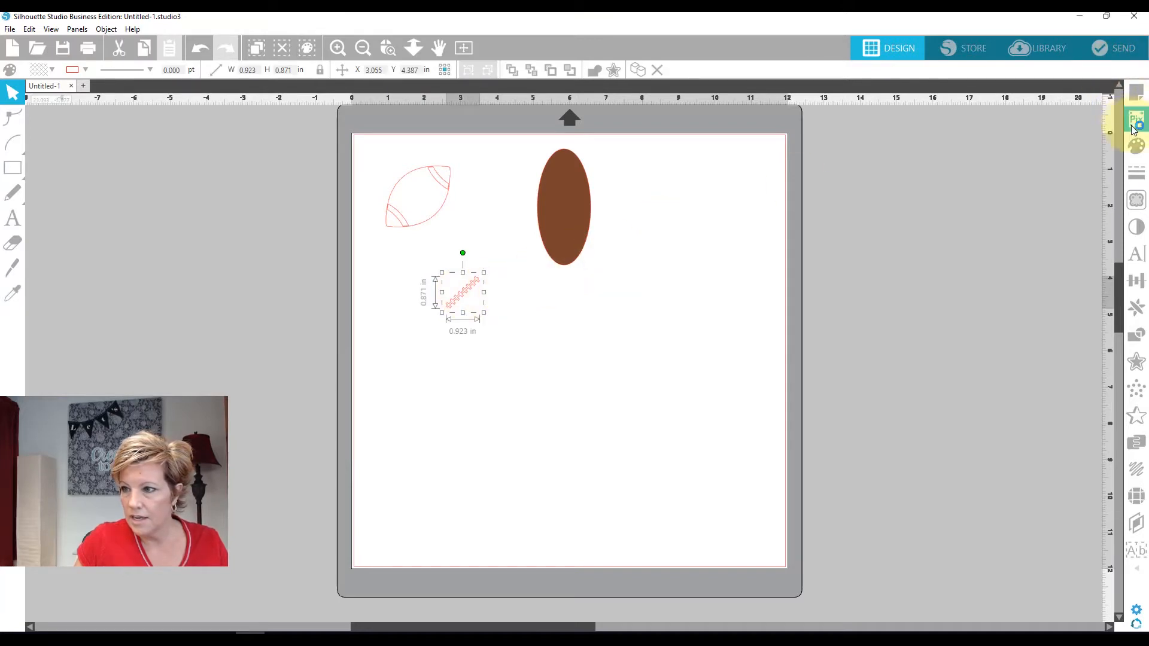
Fill the laces with white and fit them upright on the brown oval, enlarged to about 1.30 by 1.22 in.
click(1136, 145)
click(944, 160)
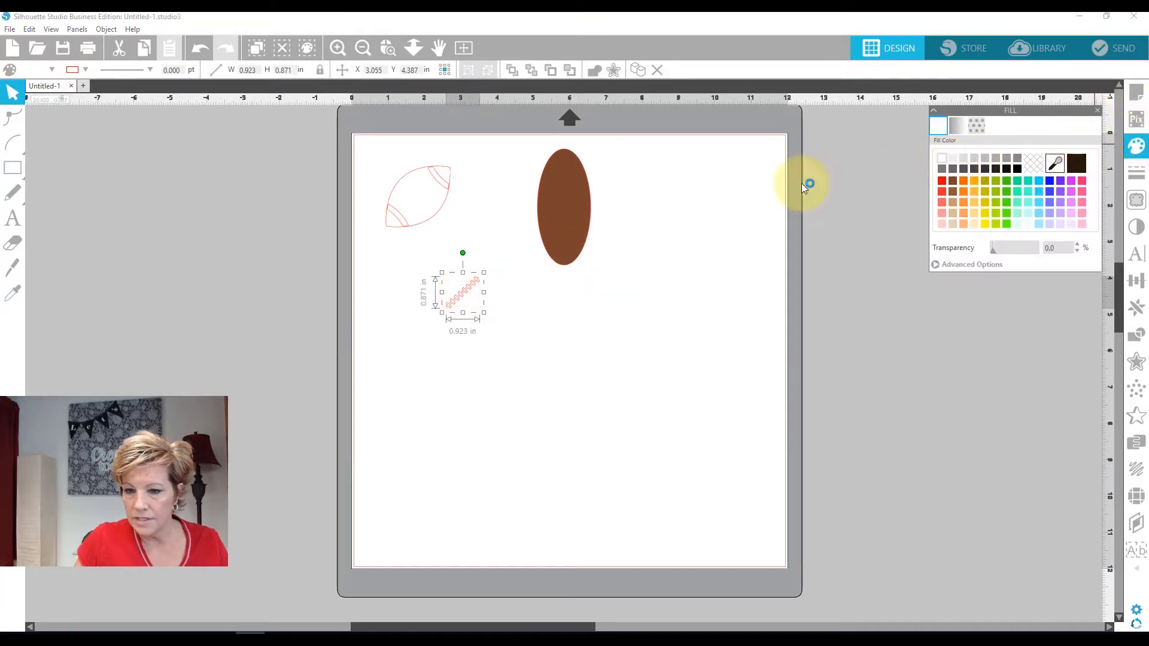
drag(463, 298, 566, 213)
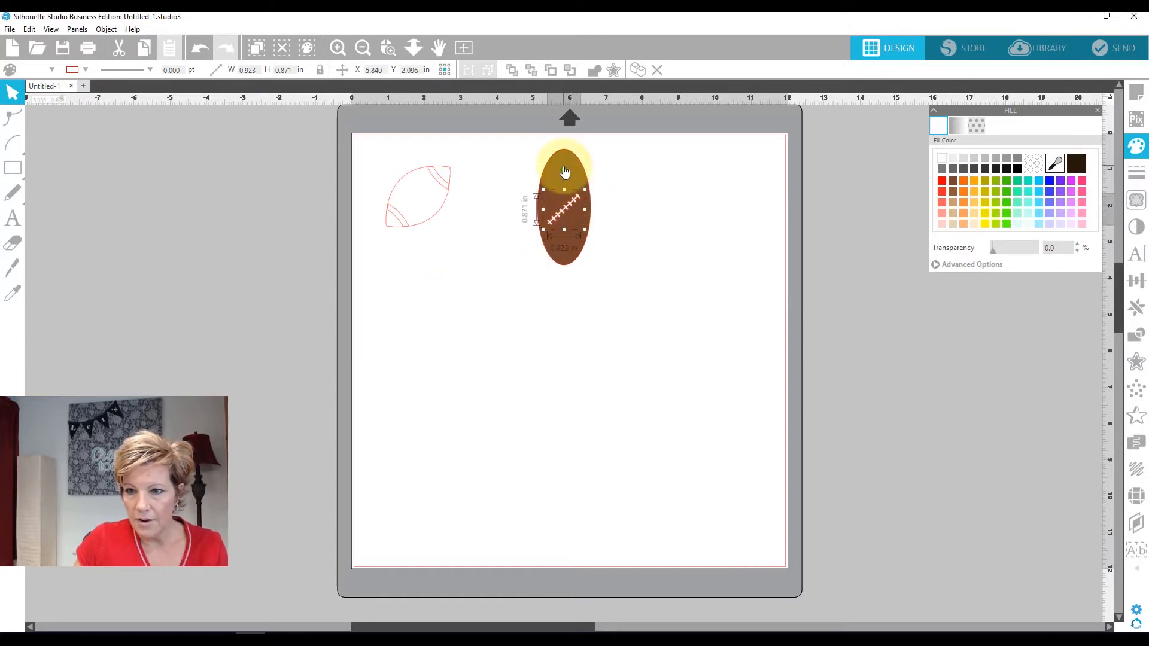
drag(563, 170, 536, 187)
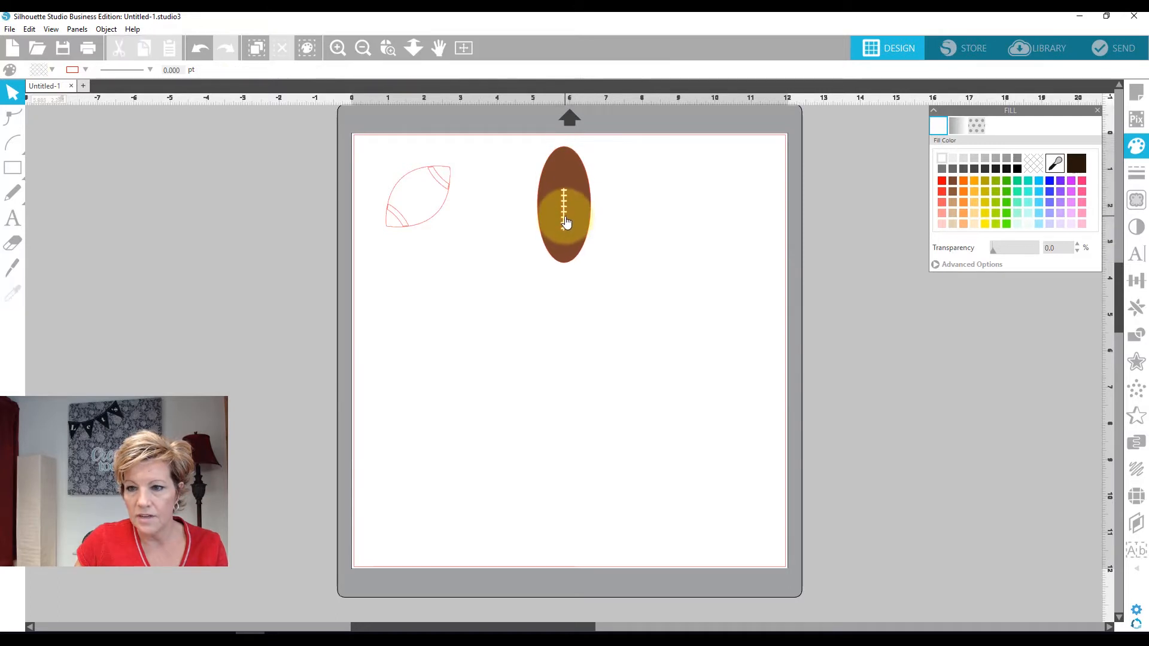
drag(593, 206, 564, 226)
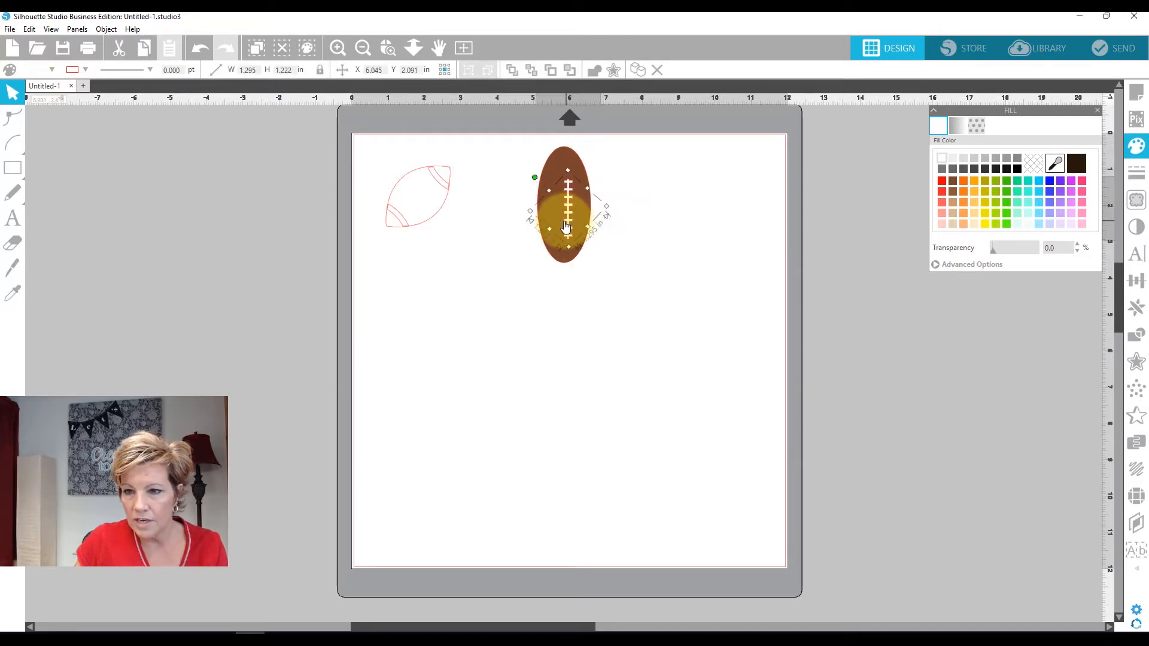
Remove the leftover football outline and centre the laces on the brown oval.
click(500, 207)
click(401, 178)
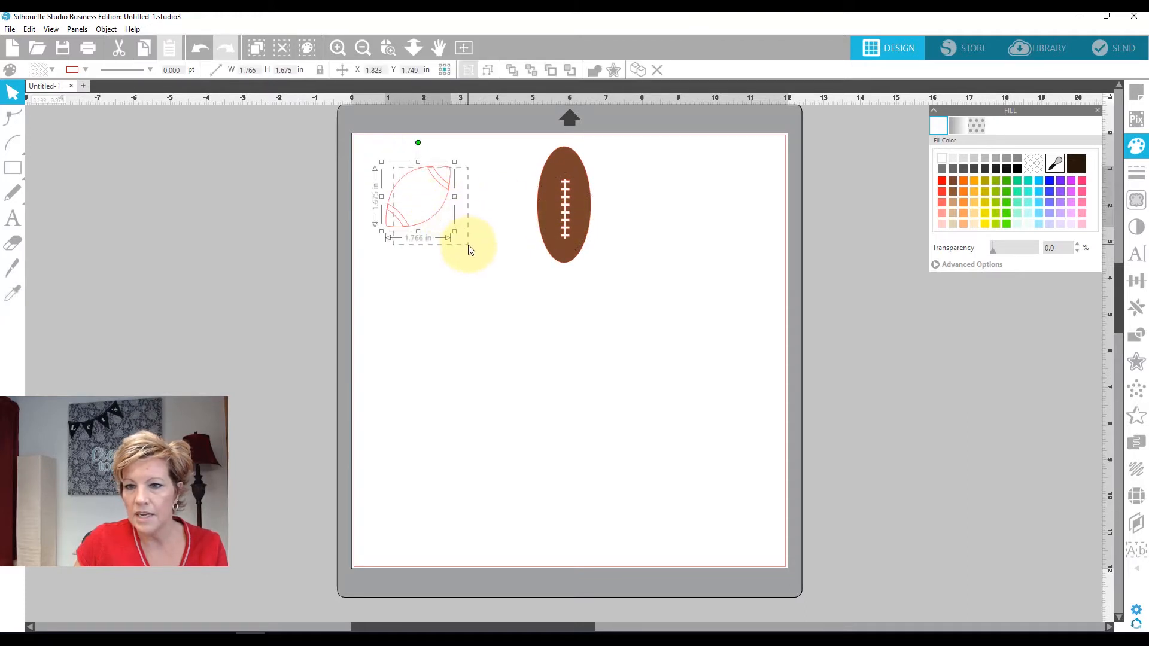
key(ctrl+x)
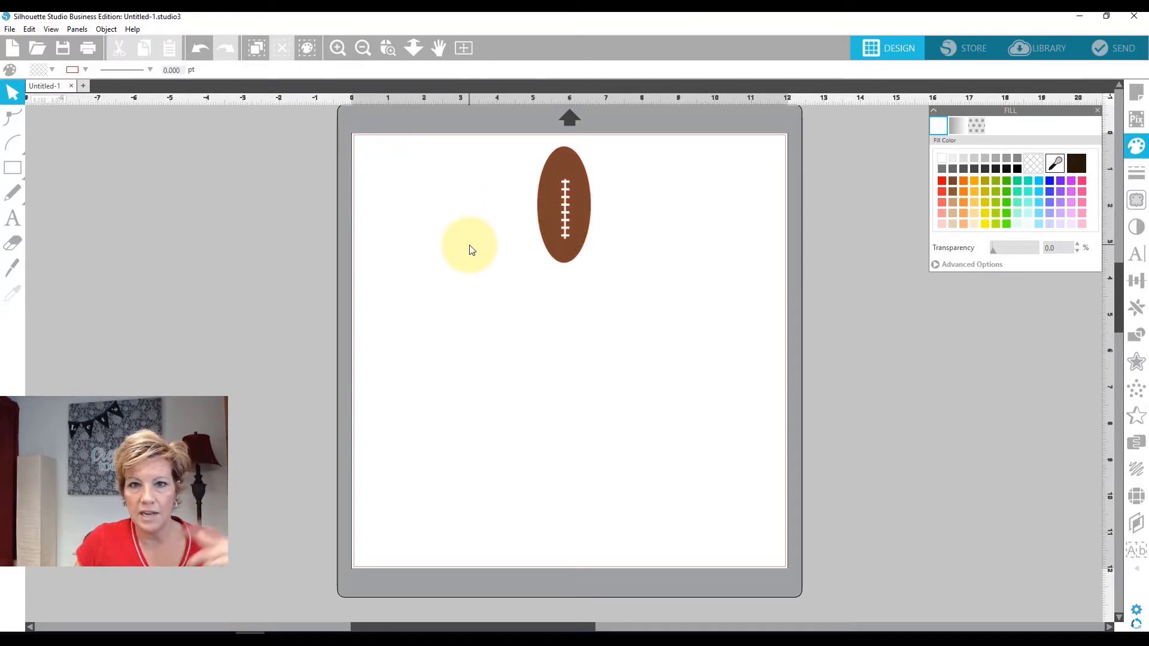
click(563, 224)
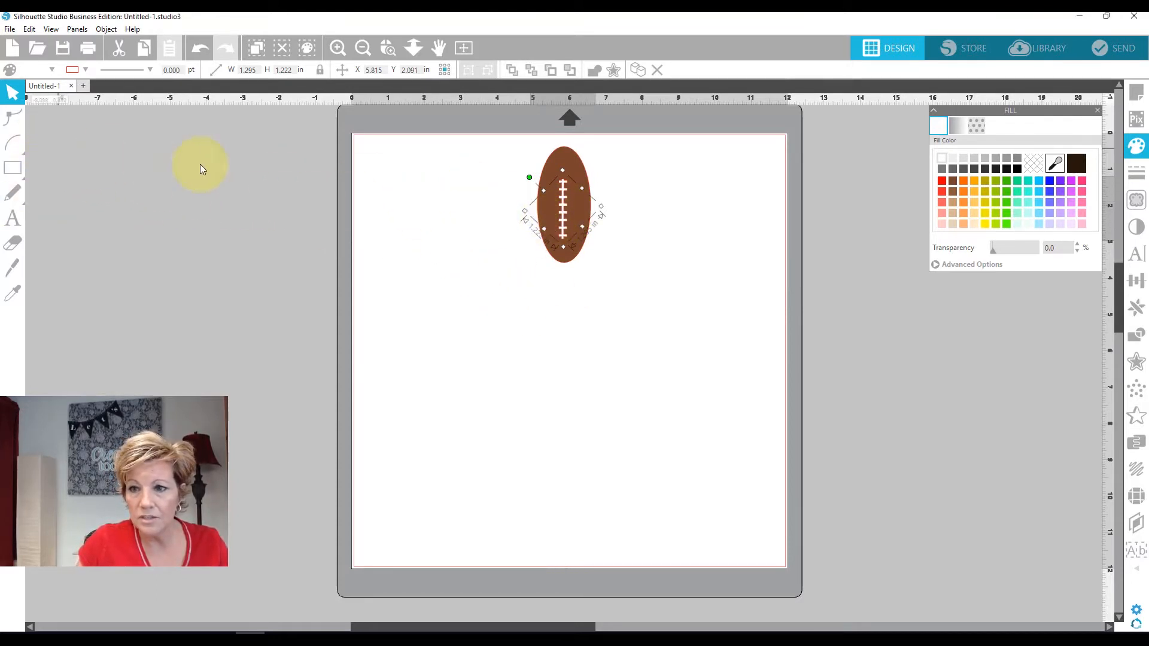
click(634, 247)
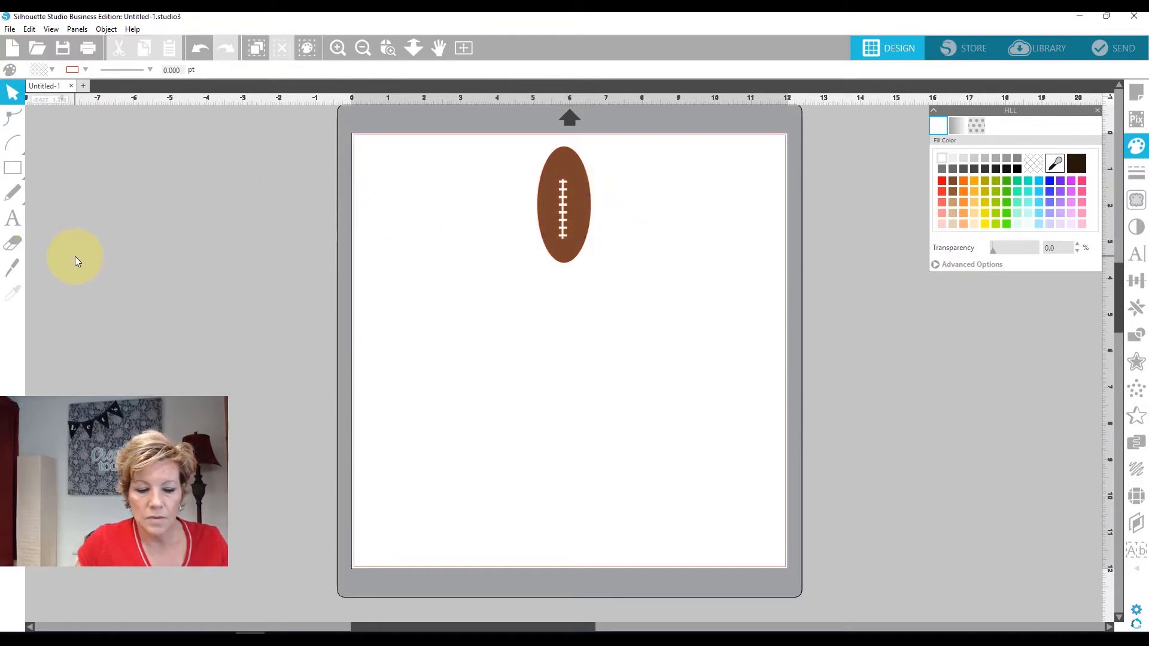
Draw a shallow arc about 3.06 in wide and 0.54 in high below the football, using the Arc tool.
click(17, 143)
click(113, 143)
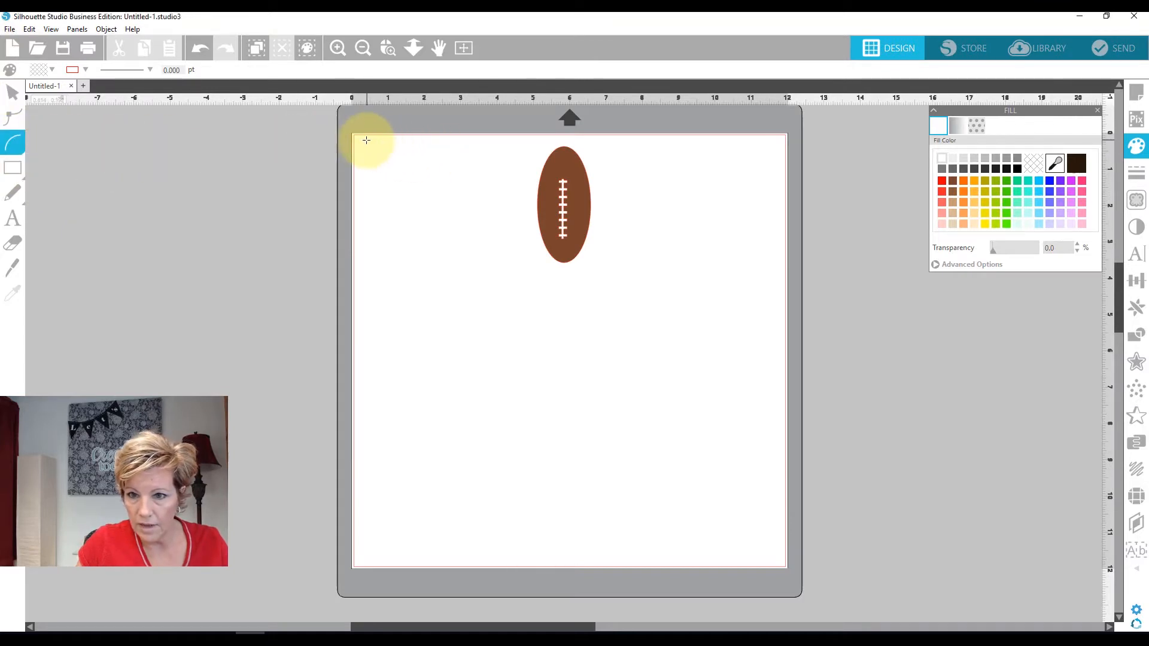
drag(361, 139, 401, 468)
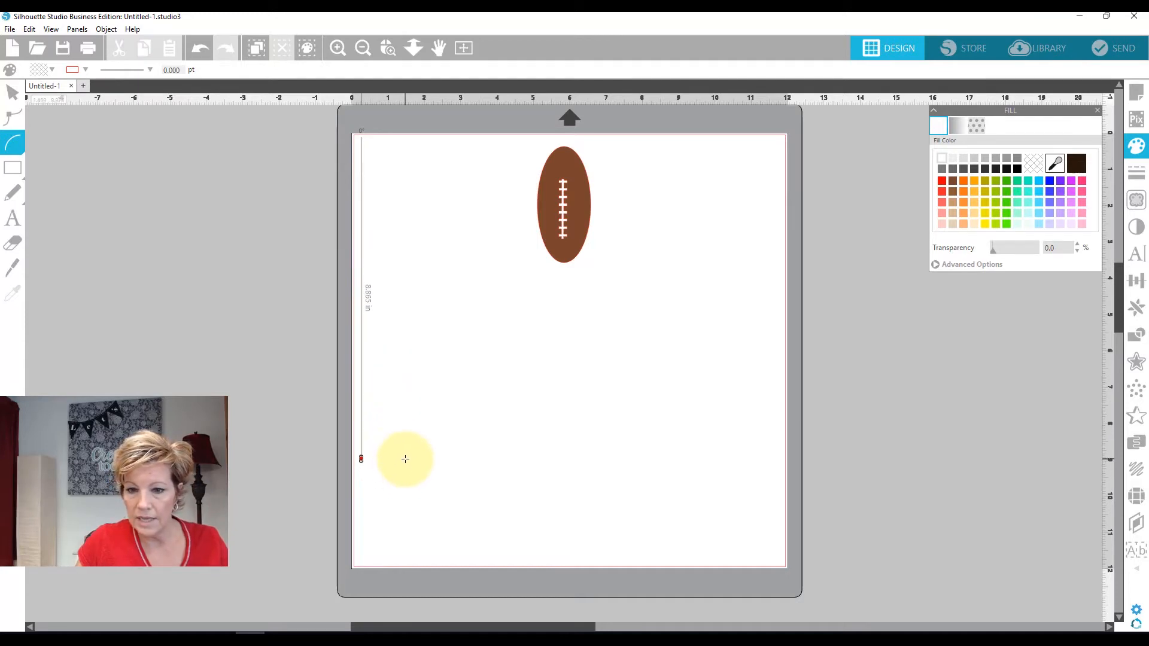
drag(406, 459, 362, 464)
click(362, 463)
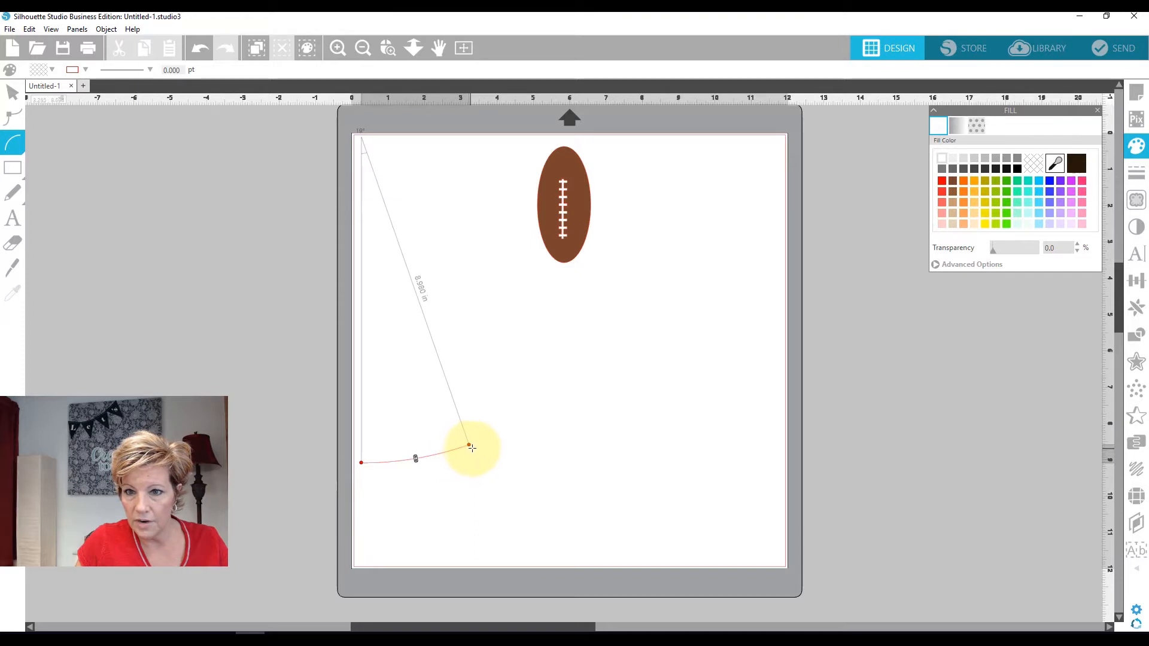
click(474, 447)
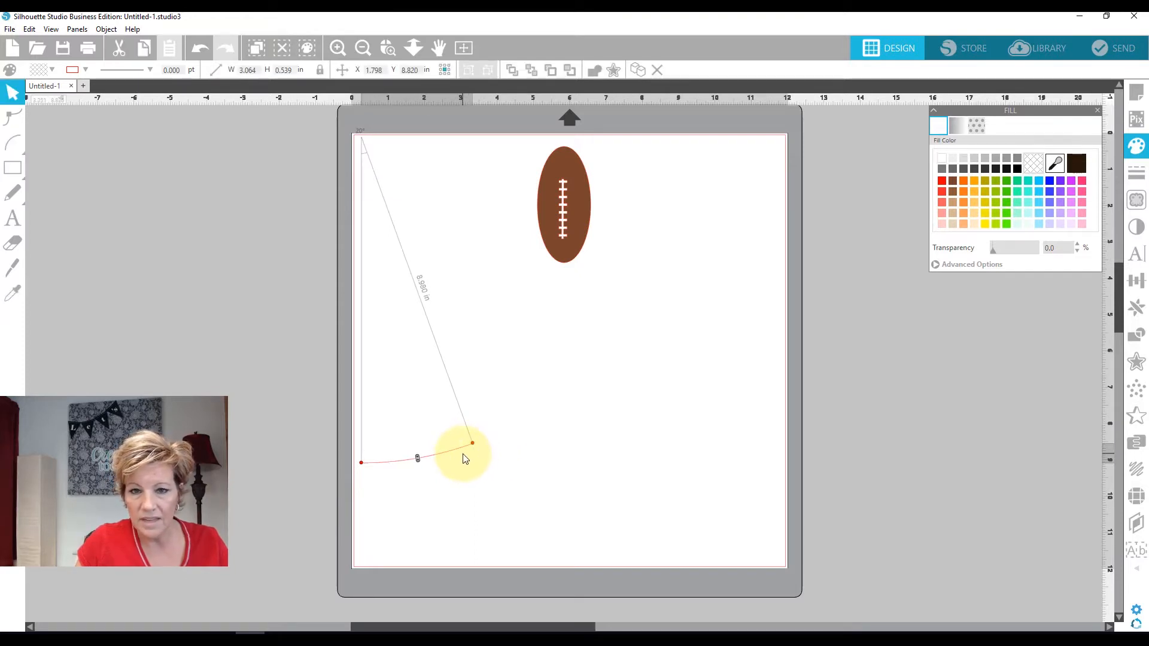
click(539, 432)
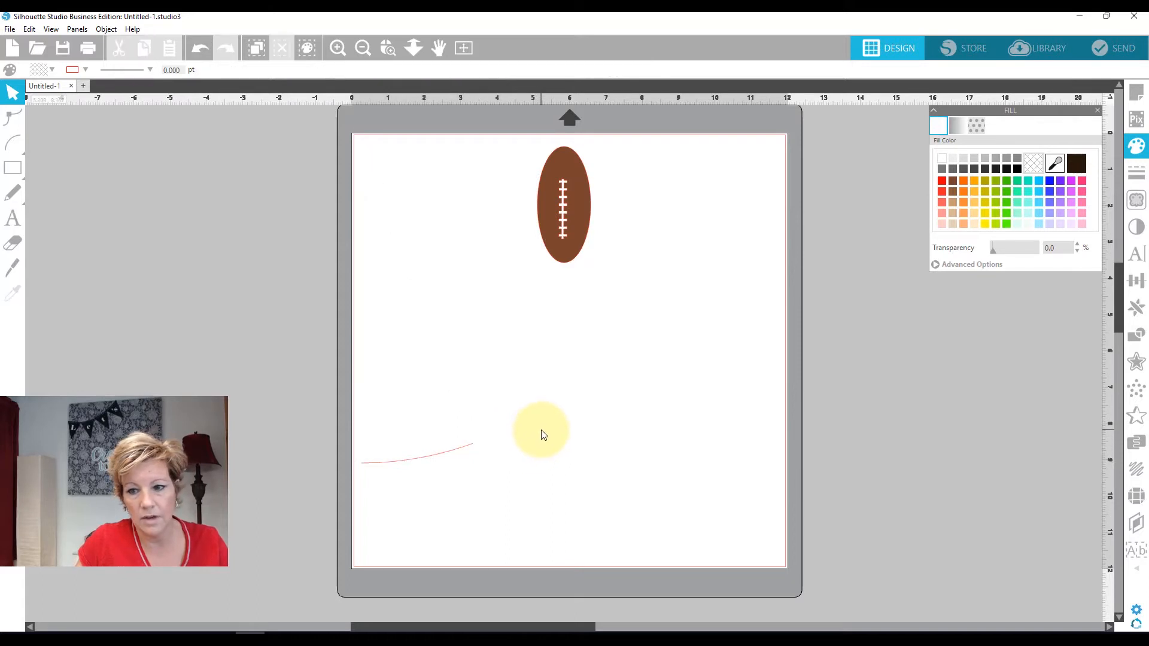
Offset the arc by 0.100 in with rounded corners.
click(393, 468)
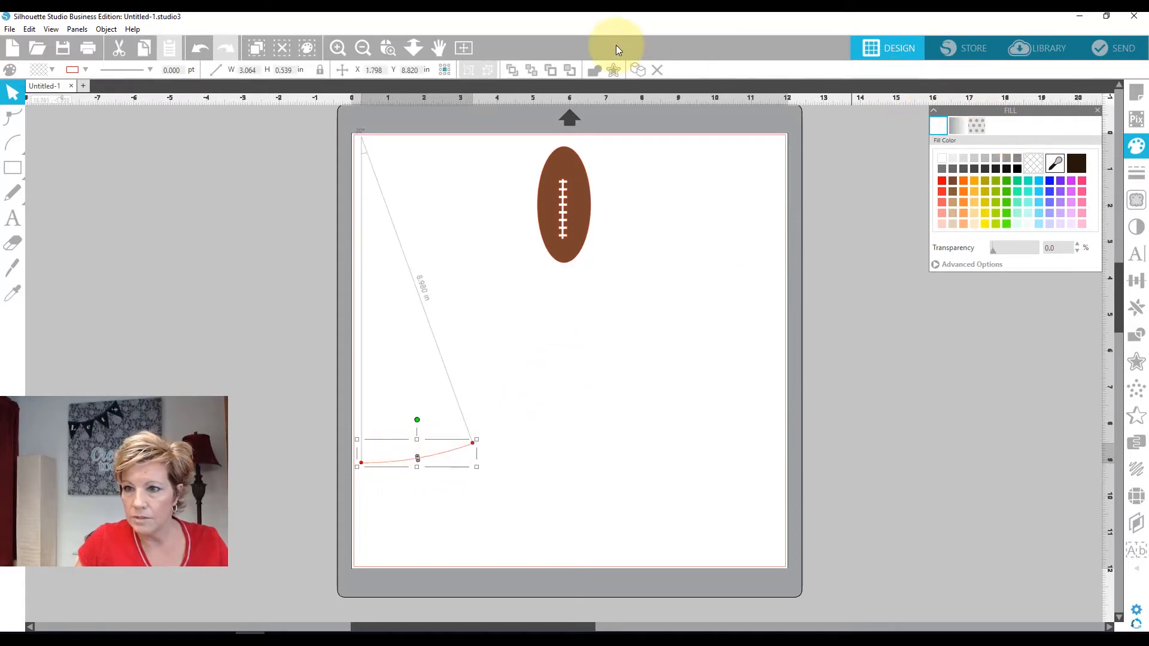
click(614, 70)
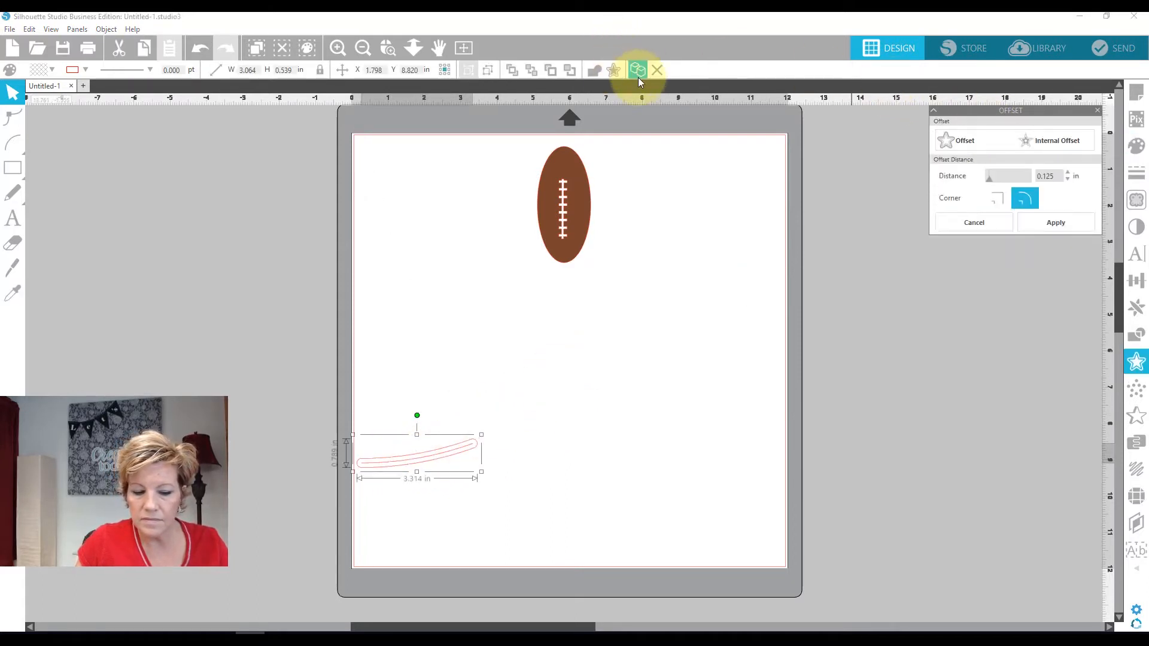
double_click(1047, 176)
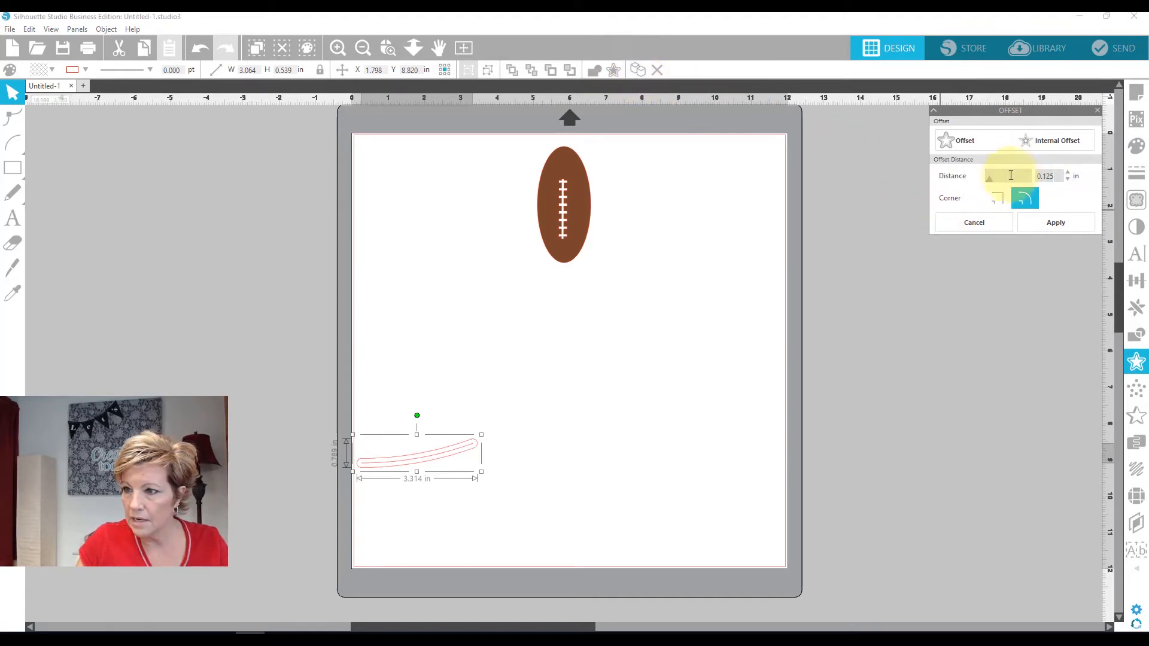
key(Return)
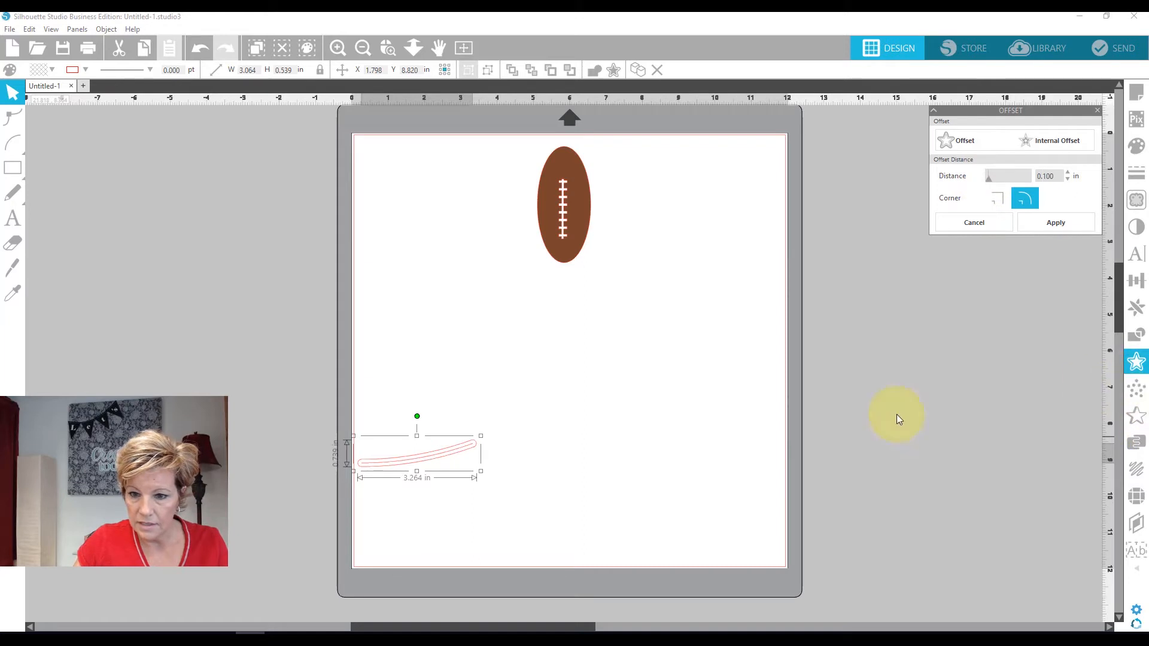
Move the offset strip away from the arc and delete the original arc.
drag(411, 460, 558, 399)
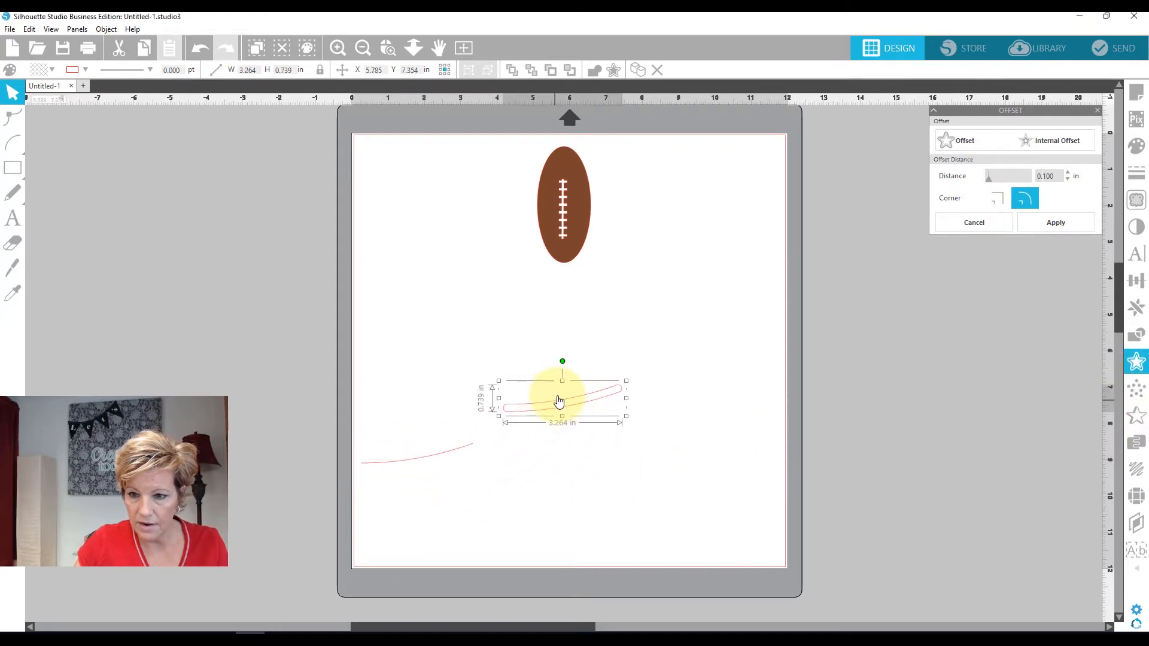
click(438, 460)
key(Delete)
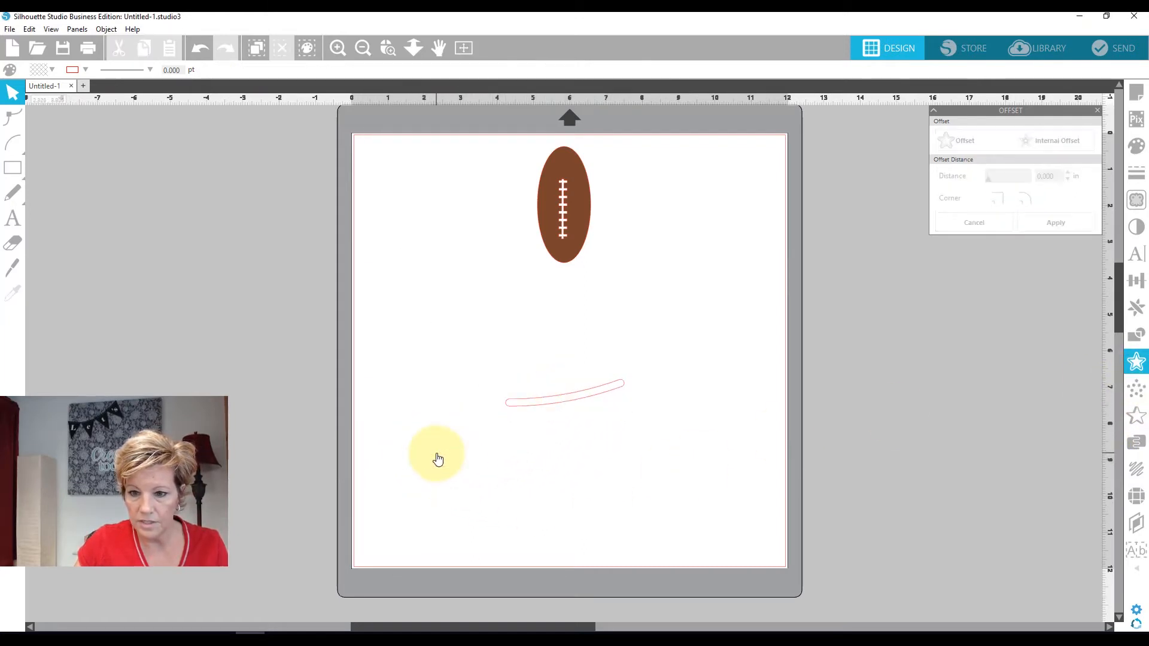
Turn the curved strip nearly upright and scale it proportionally to a width of 2.601 in.
drag(556, 410, 410, 331)
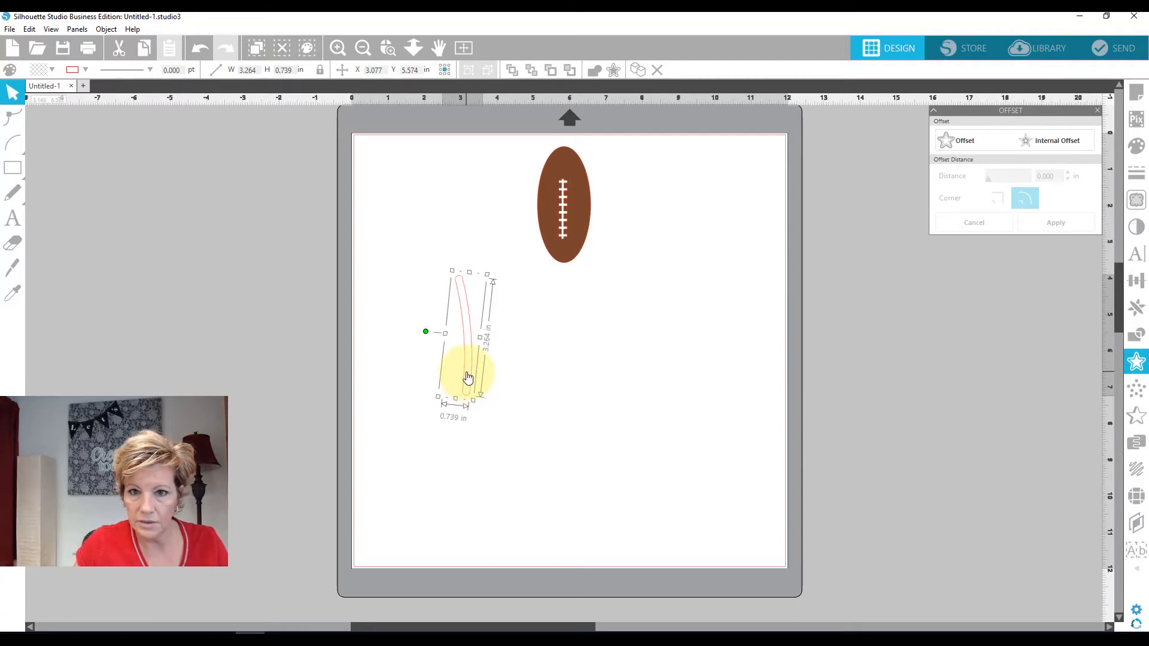
click(259, 70)
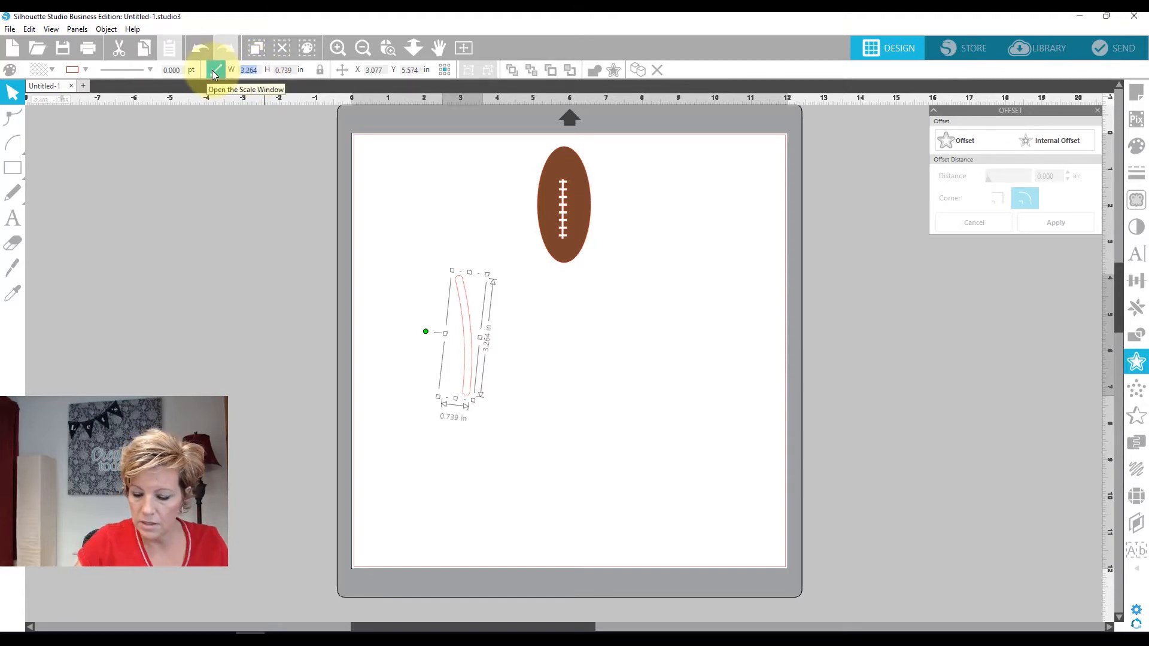
text(2.601)
key(Return)
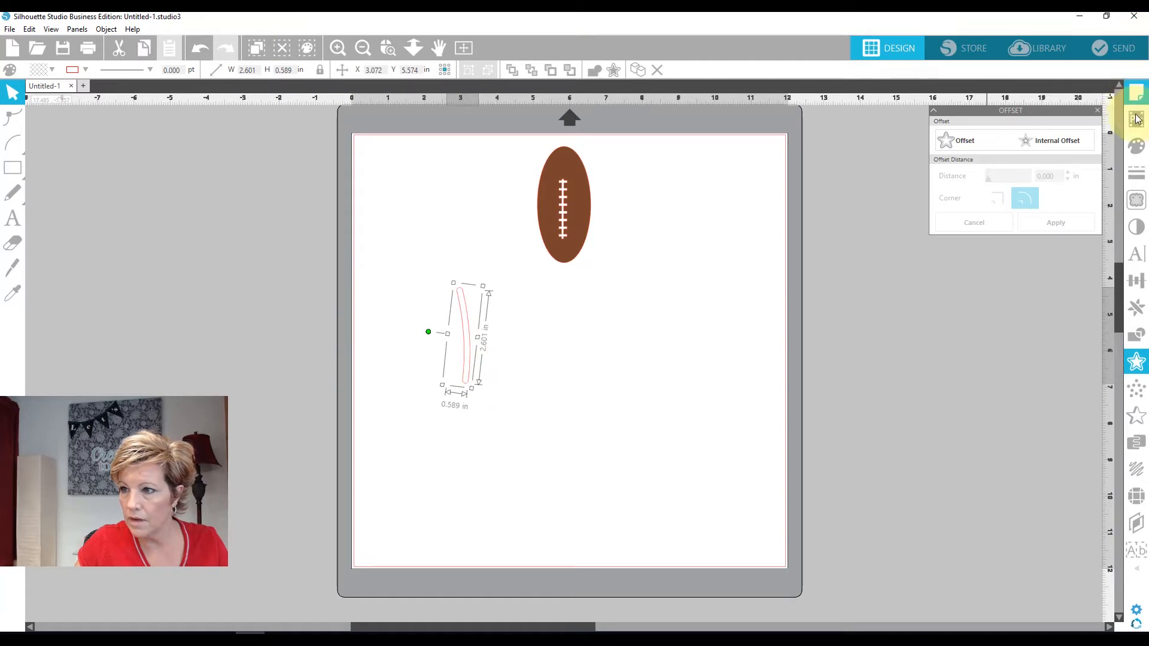
Fill the curved strip with white and spread the strip, brown oval and laces apart on the page.
click(1135, 146)
click(942, 158)
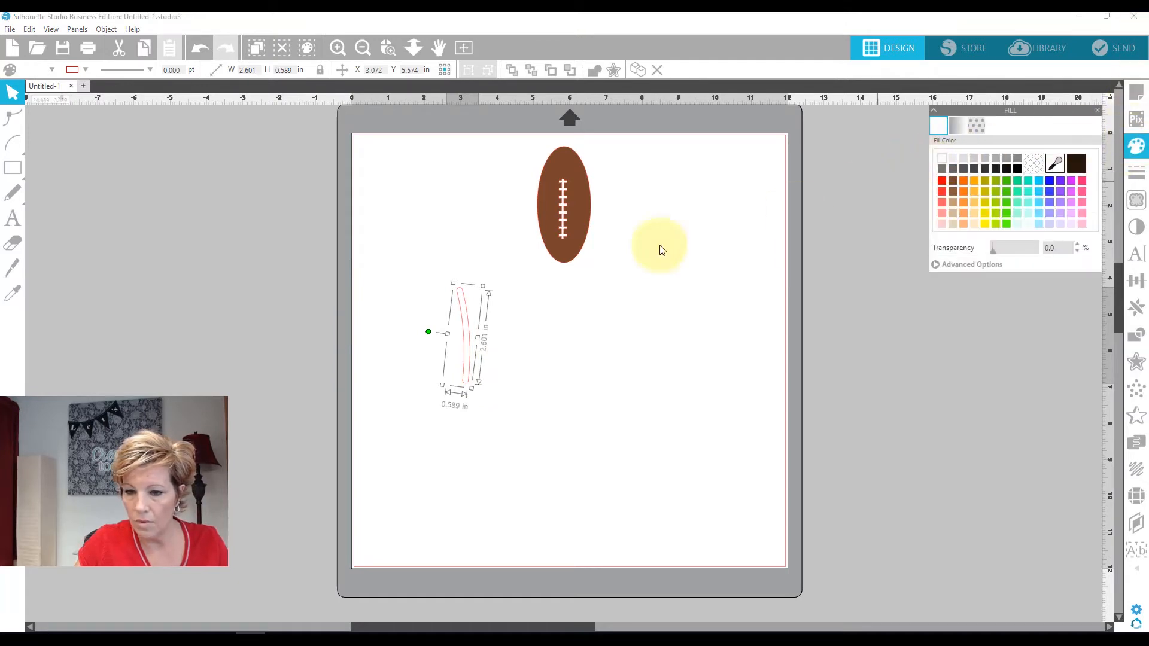
drag(471, 350, 438, 281)
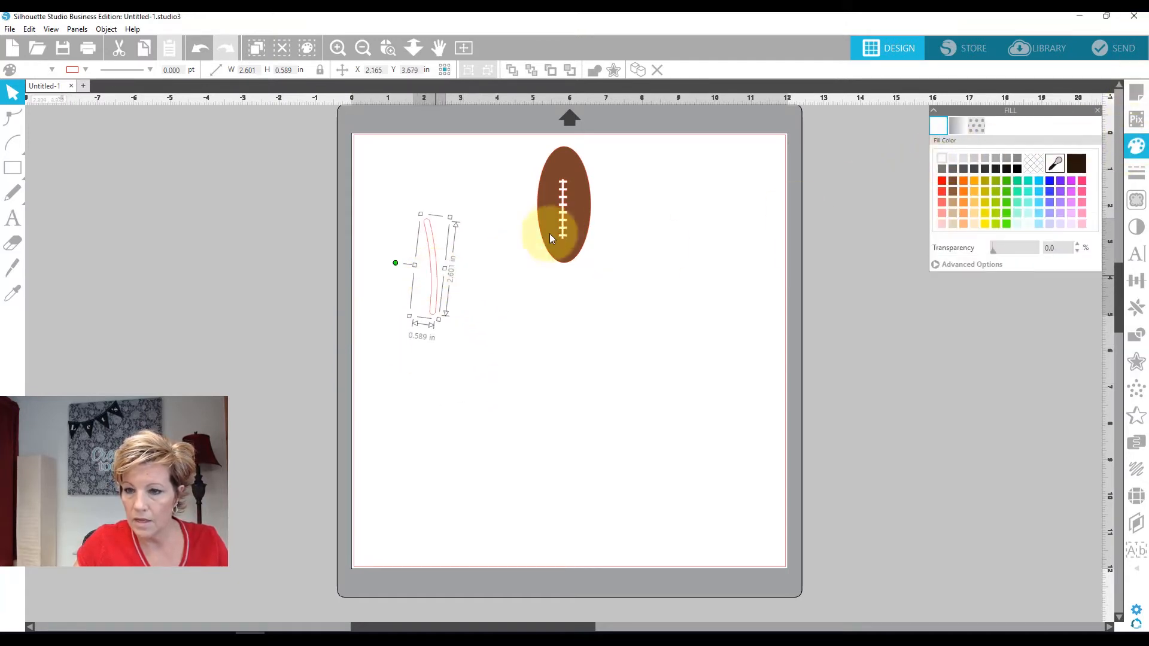
drag(564, 222, 531, 259)
key(Escape)
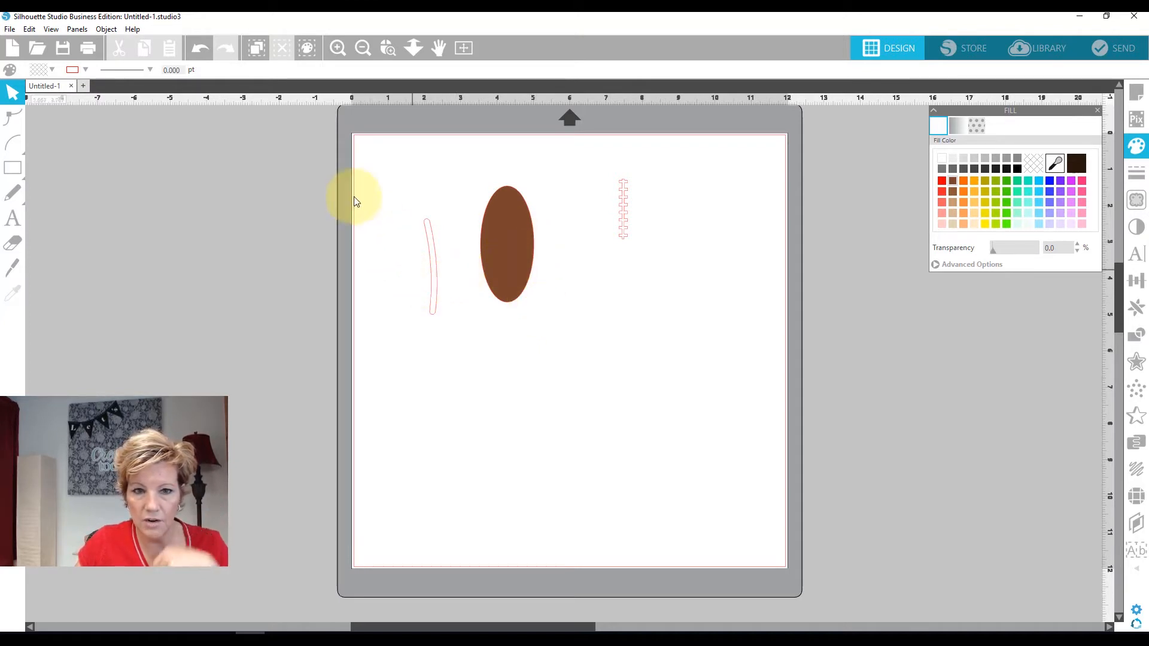
Draw a thin horizontal rectangle about 1.83 by 0.31 in below the curved strip.
click(12, 172)
click(37, 168)
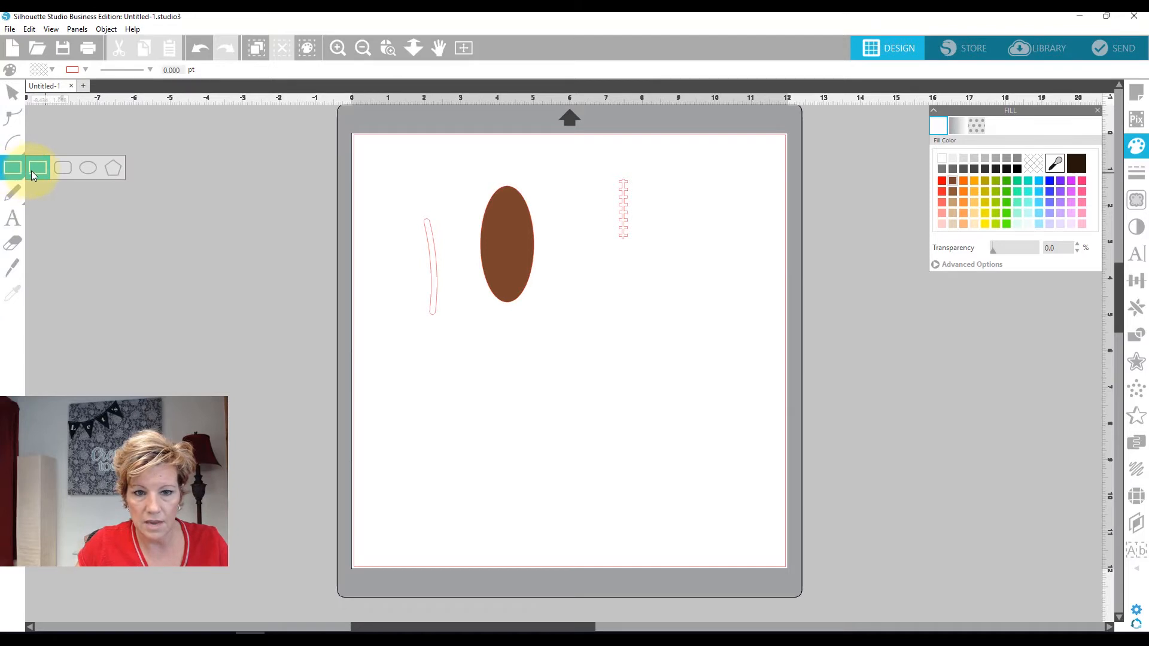
drag(394, 395, 461, 406)
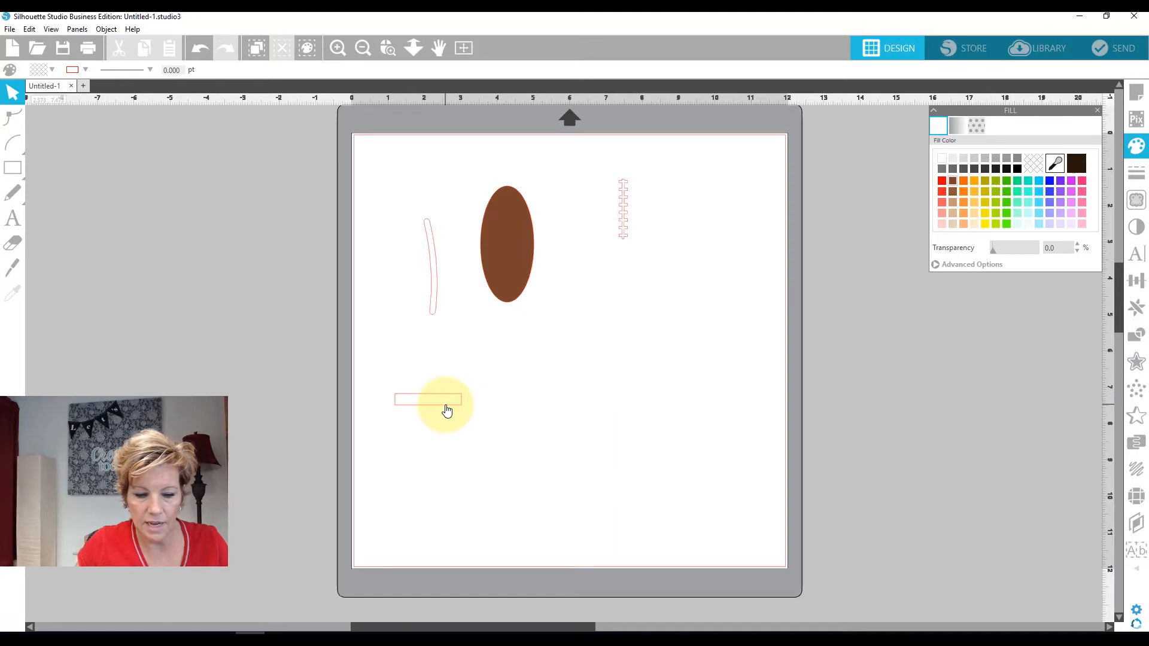
Scale the rectangle proportionally to a width of 0.8 in and move it beside the curved strip.
click(446, 410)
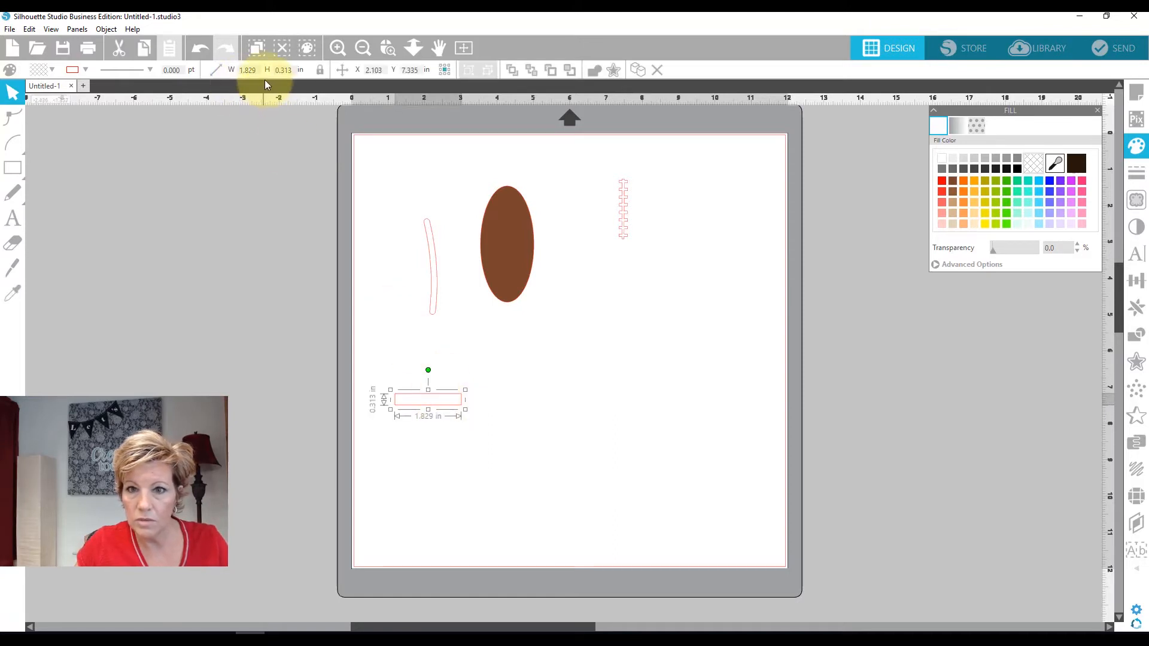
drag(257, 71, 217, 67)
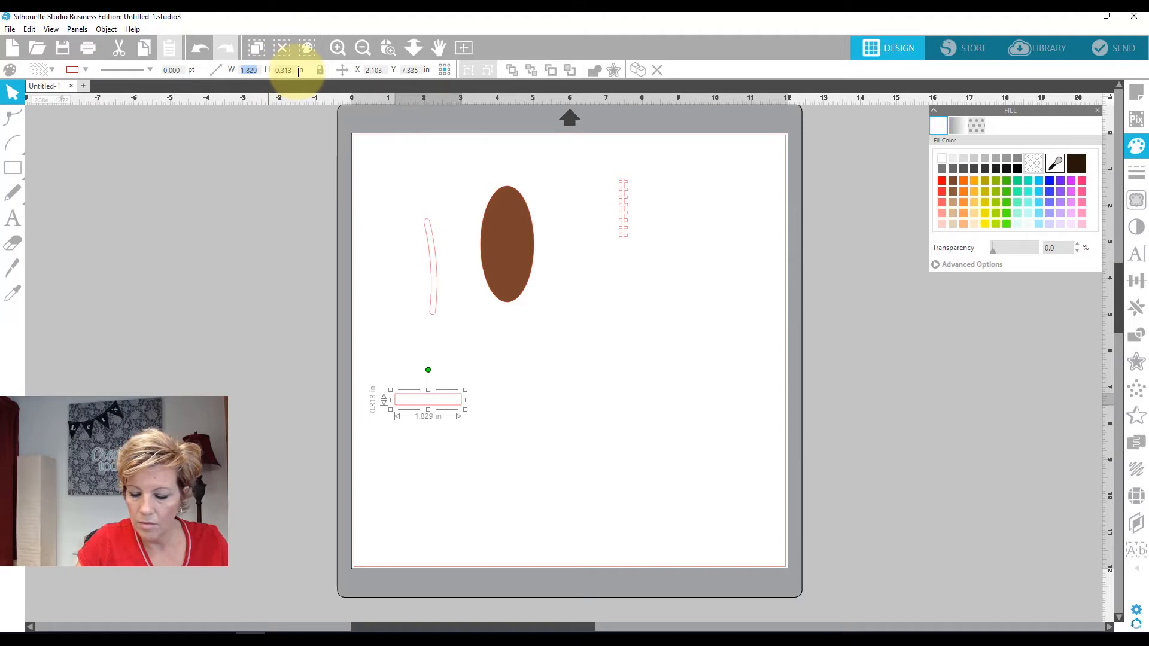
text(.8)
key(Return)
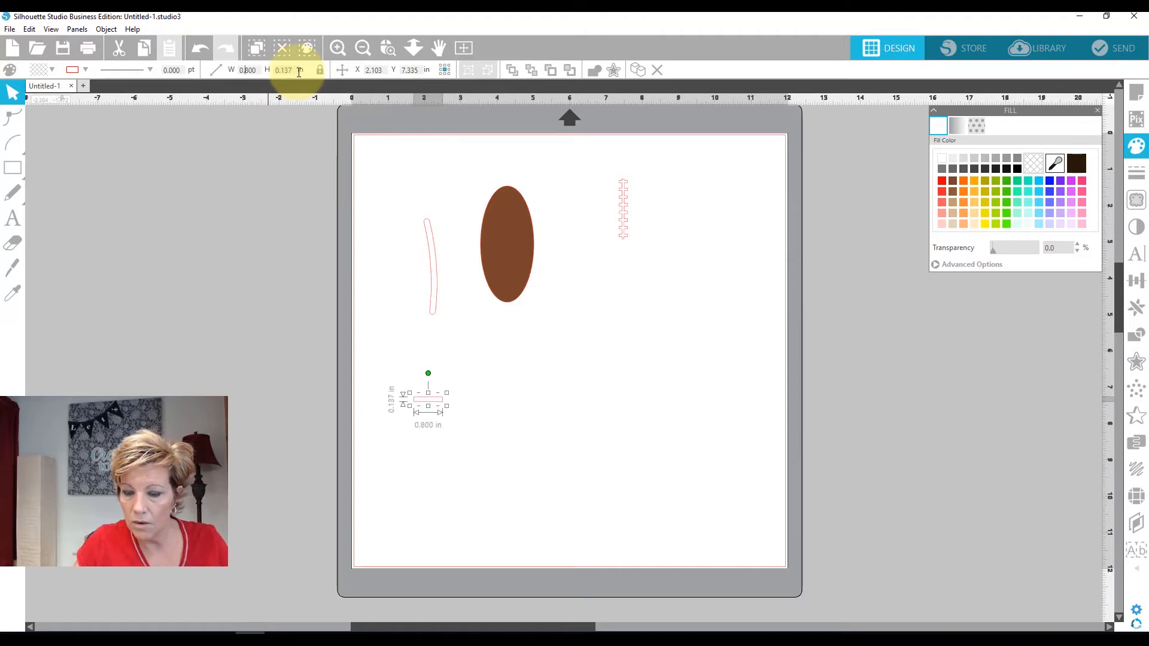
drag(425, 397, 392, 240)
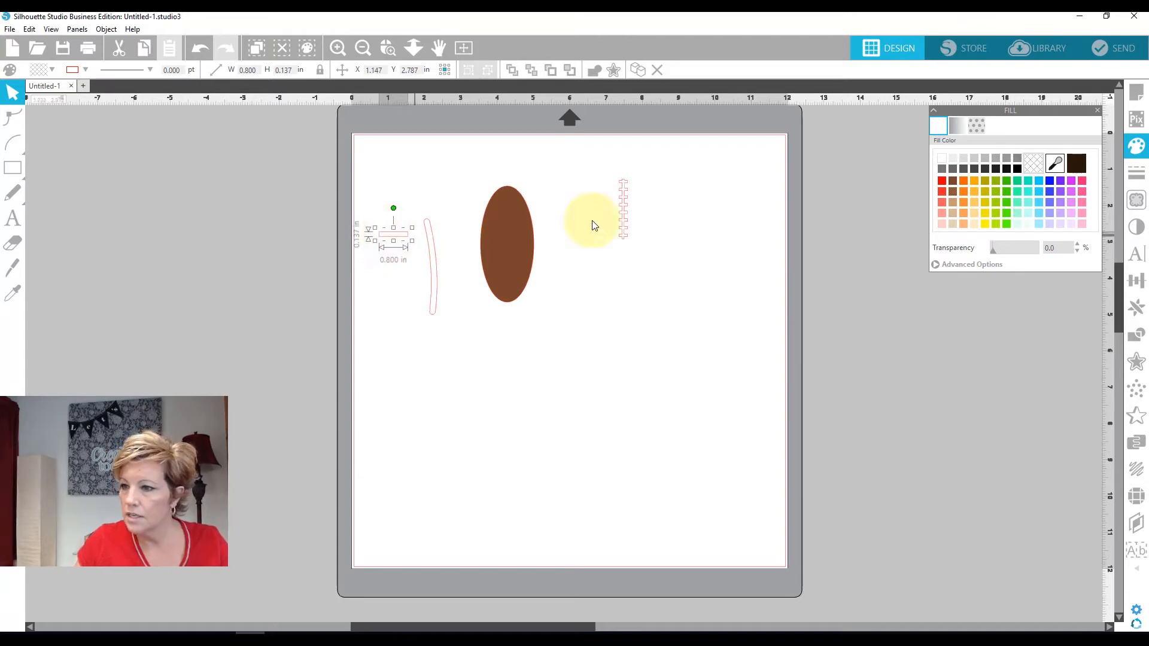
Replicate the small rectangle with 7 copies stacked directly below it.
click(1097, 111)
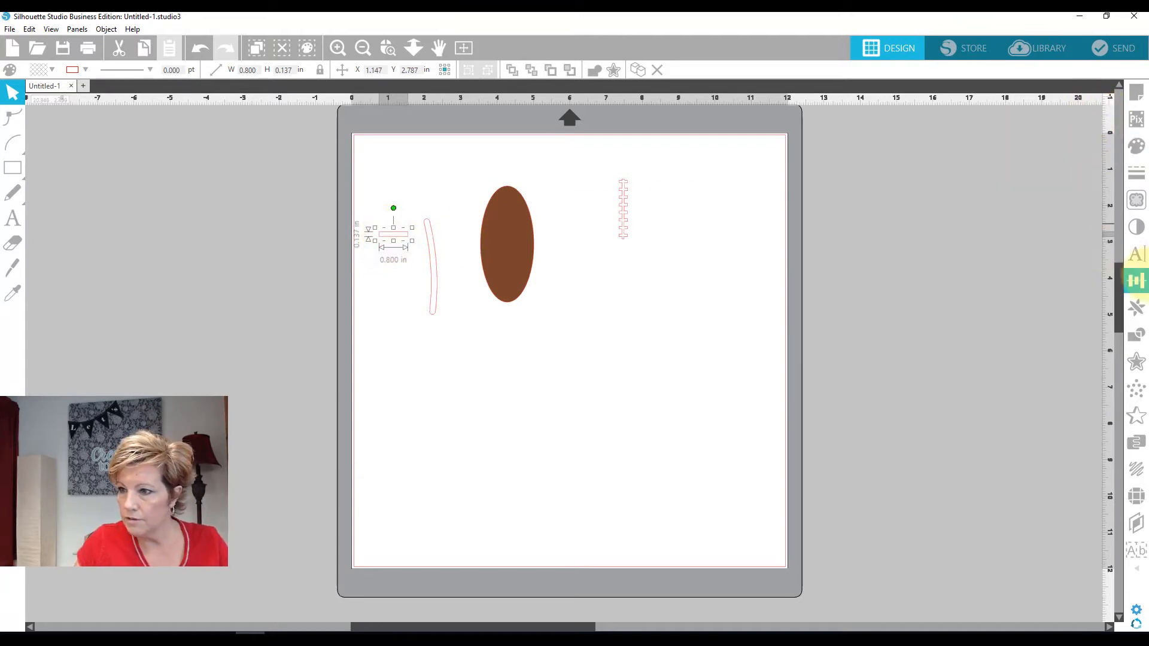
click(1137, 308)
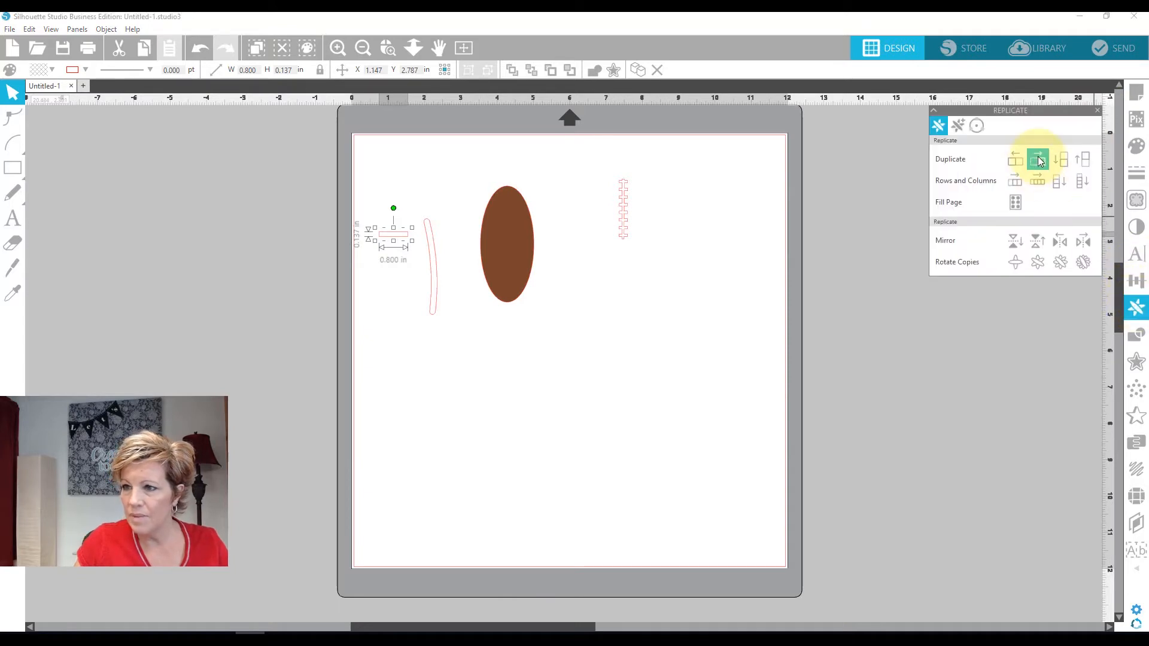
click(958, 126)
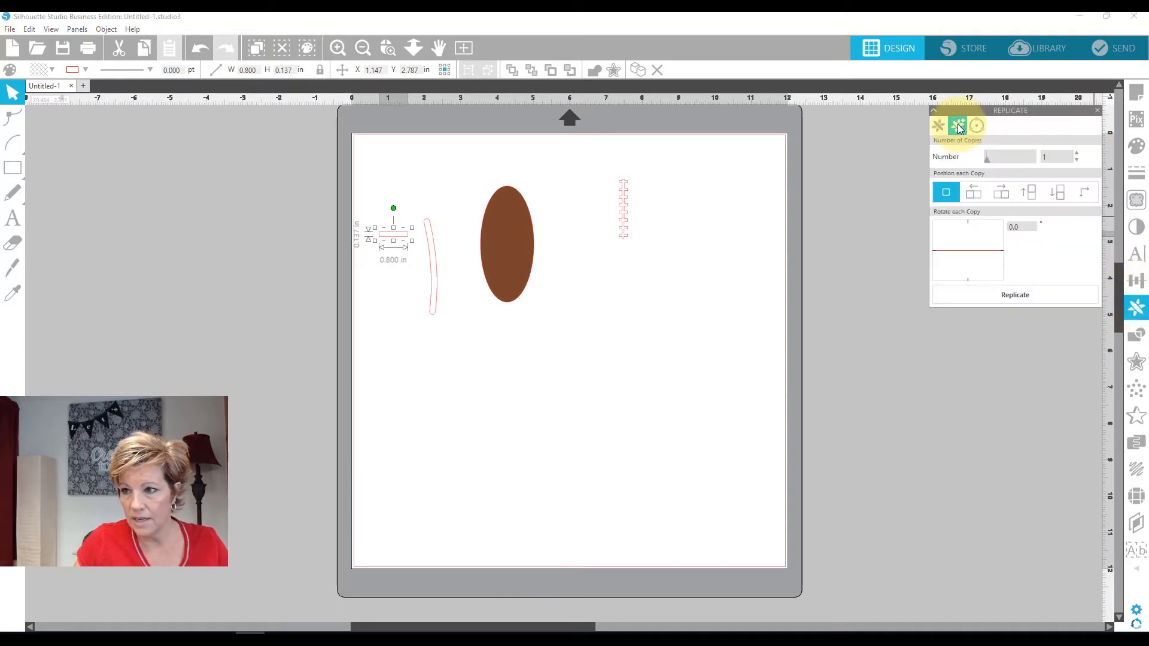
click(1058, 161)
text(7)
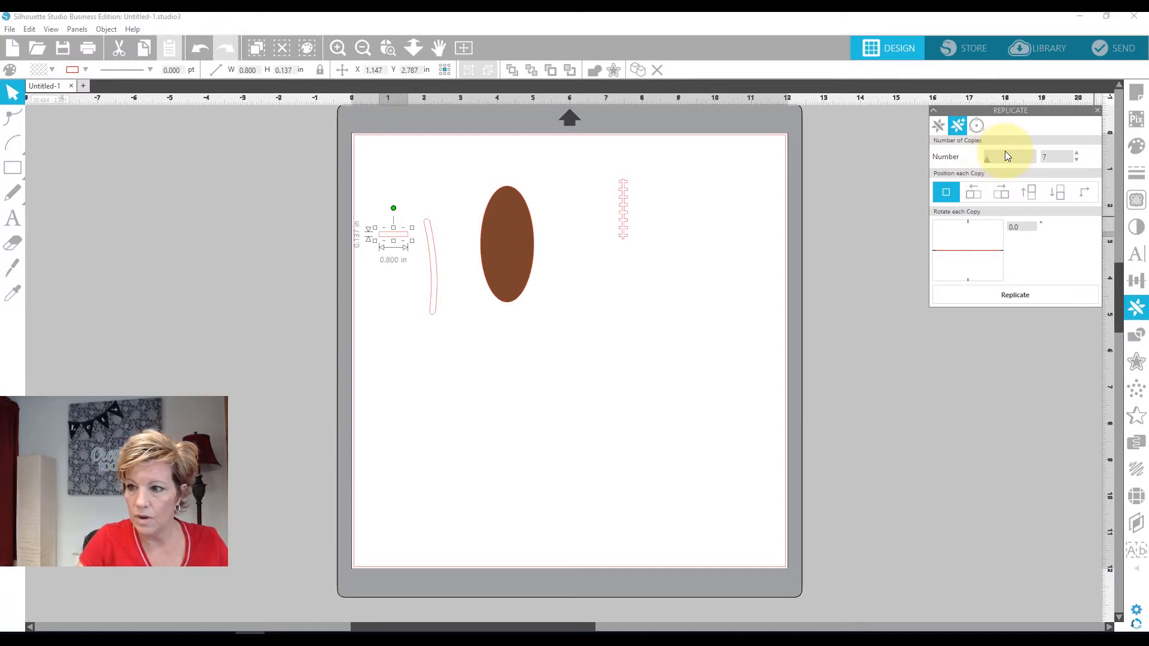
click(1058, 193)
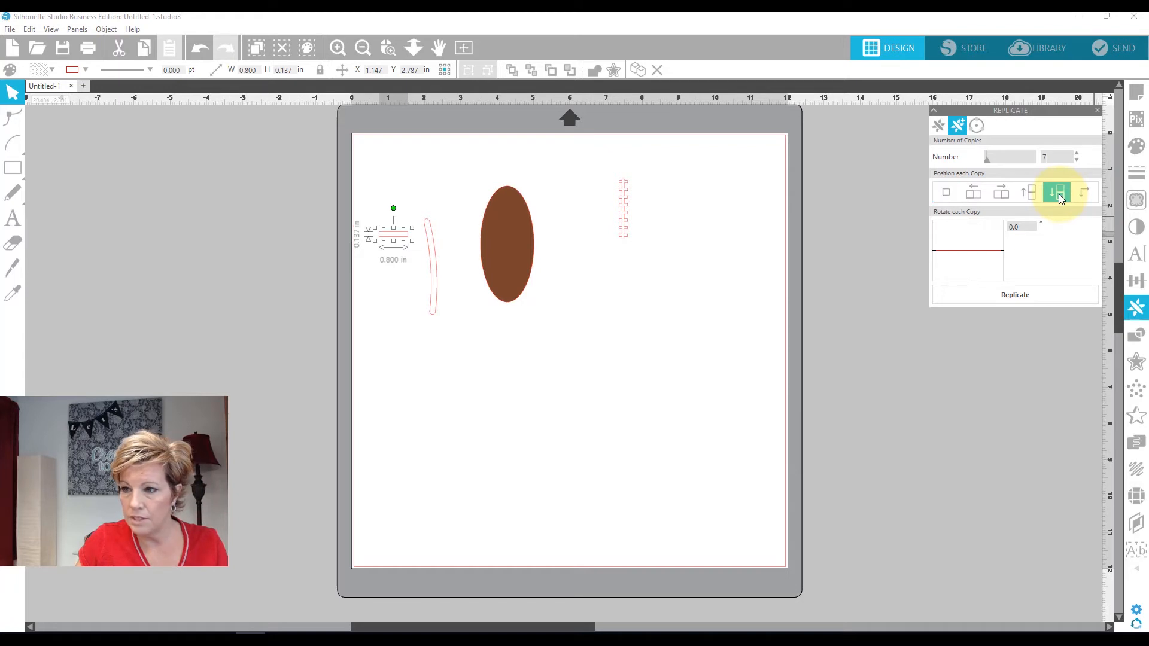
click(1030, 295)
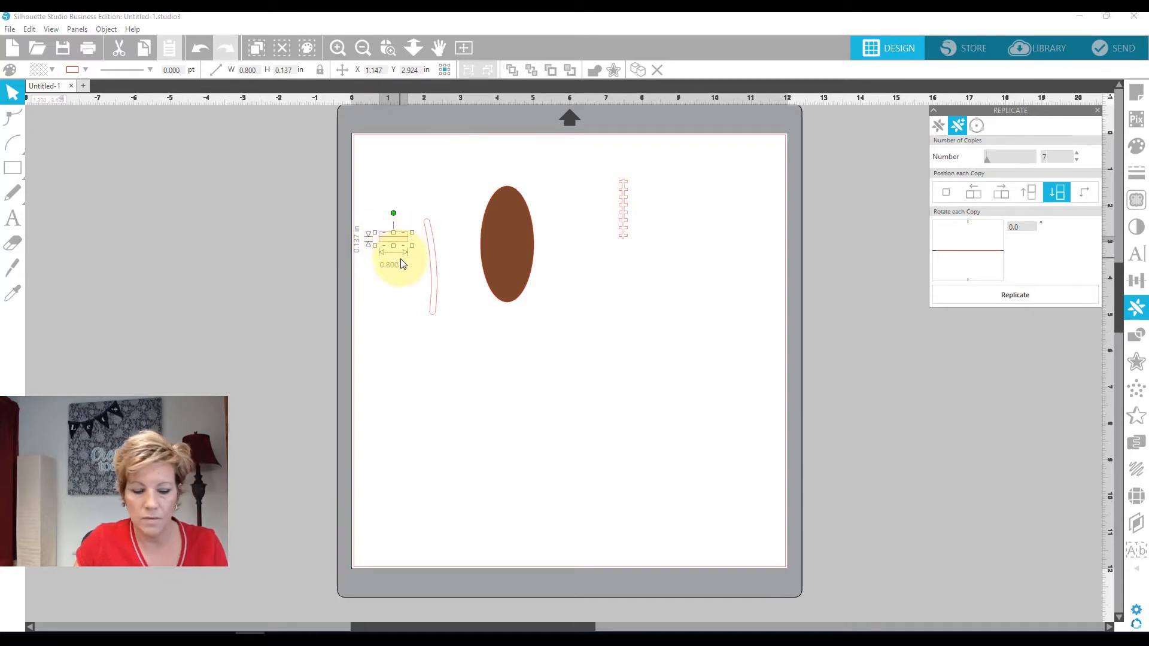
key(ctrl+z)
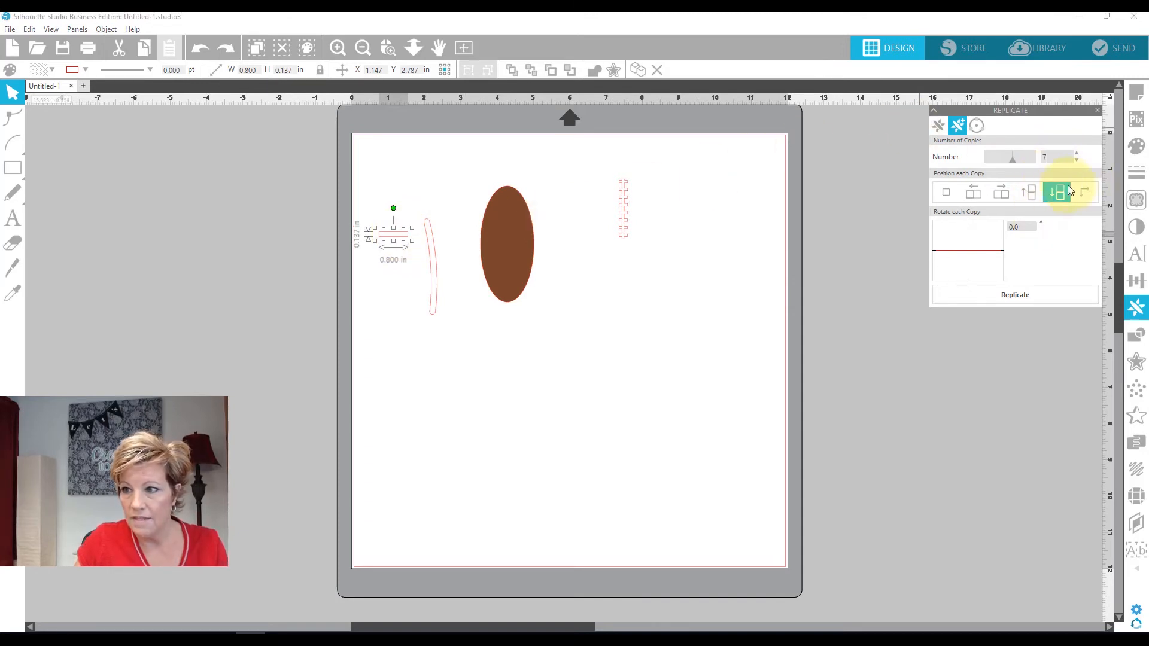
click(1018, 296)
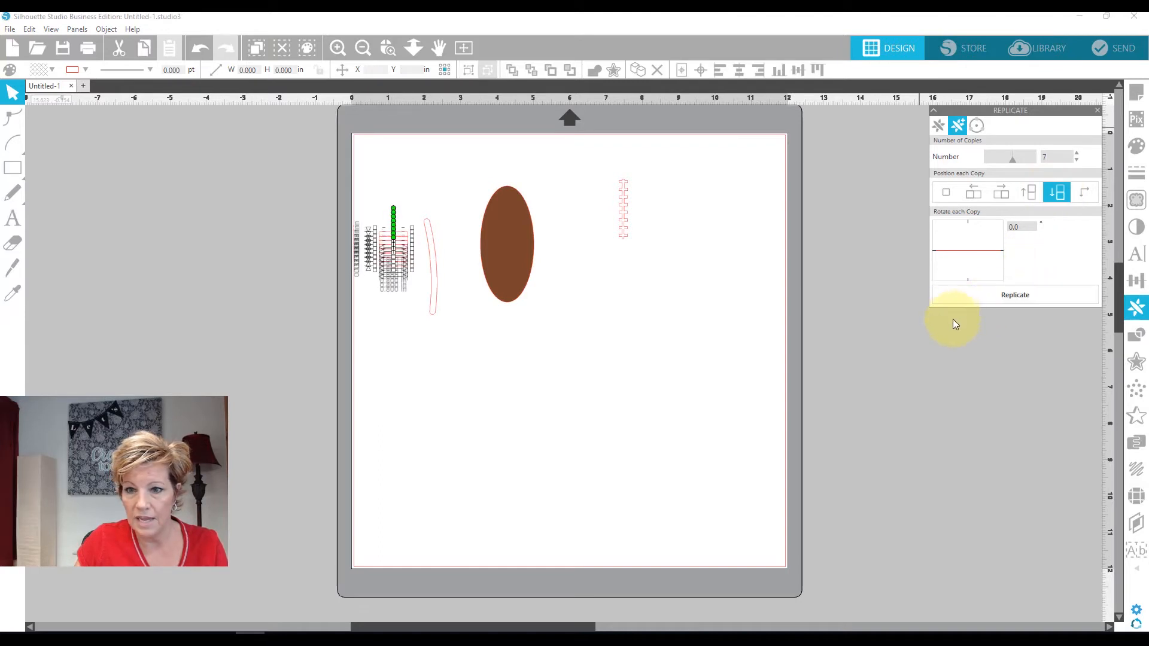
click(435, 362)
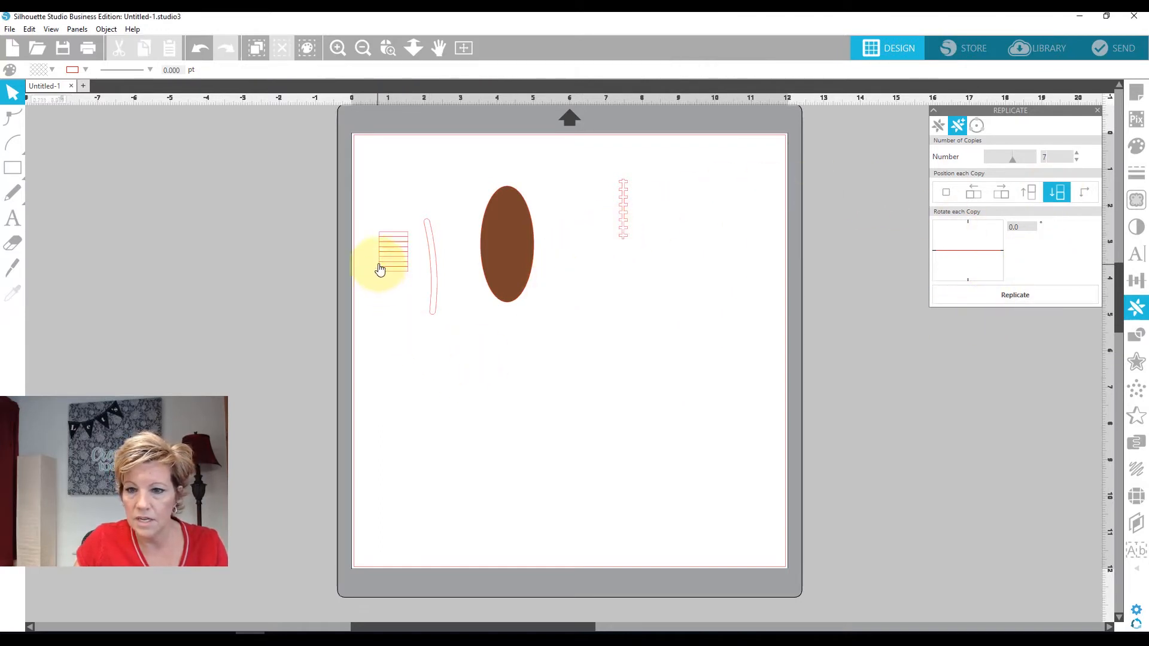
Move the lowest rectangle down to near the curved strip's lower end and shift the top rectangle slightly up.
drag(386, 270, 390, 307)
click(406, 232)
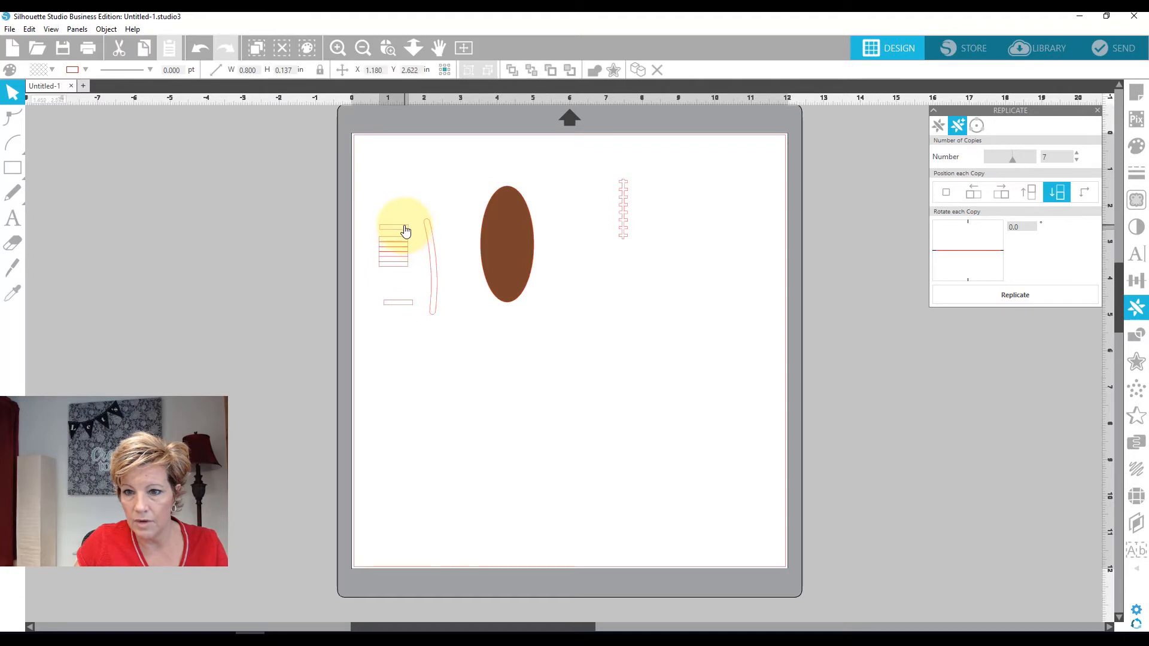
drag(405, 232, 405, 234)
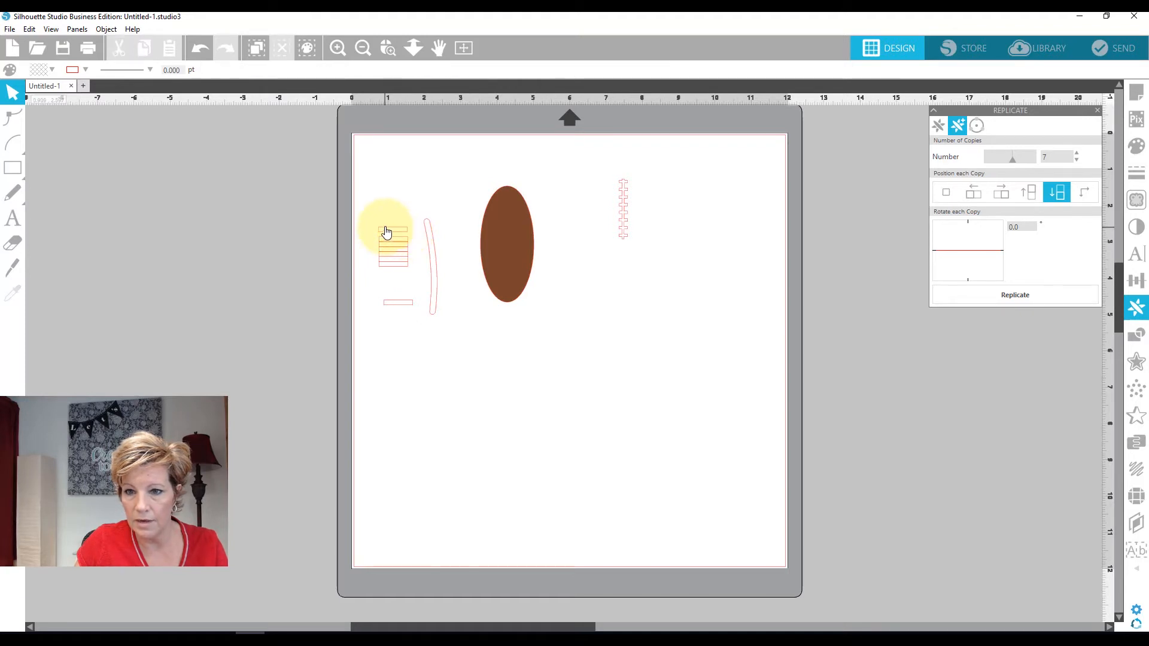
Space all the small rectangles evenly in the vertical direction and align their centers horizontally.
drag(371, 223, 398, 315)
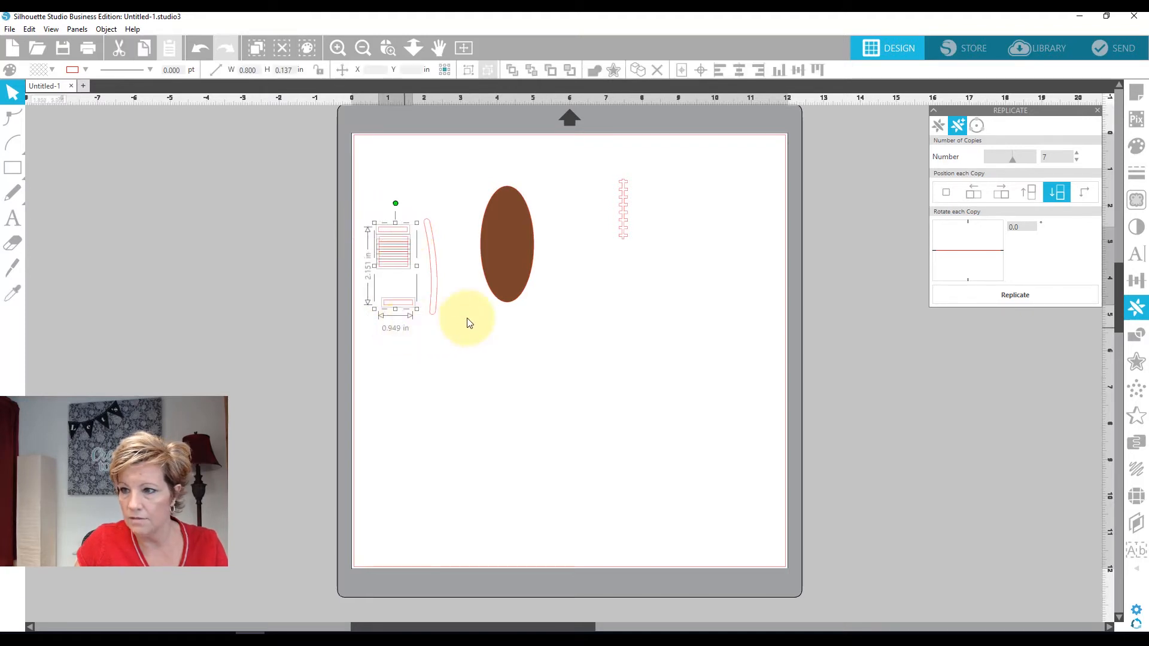
click(1136, 280)
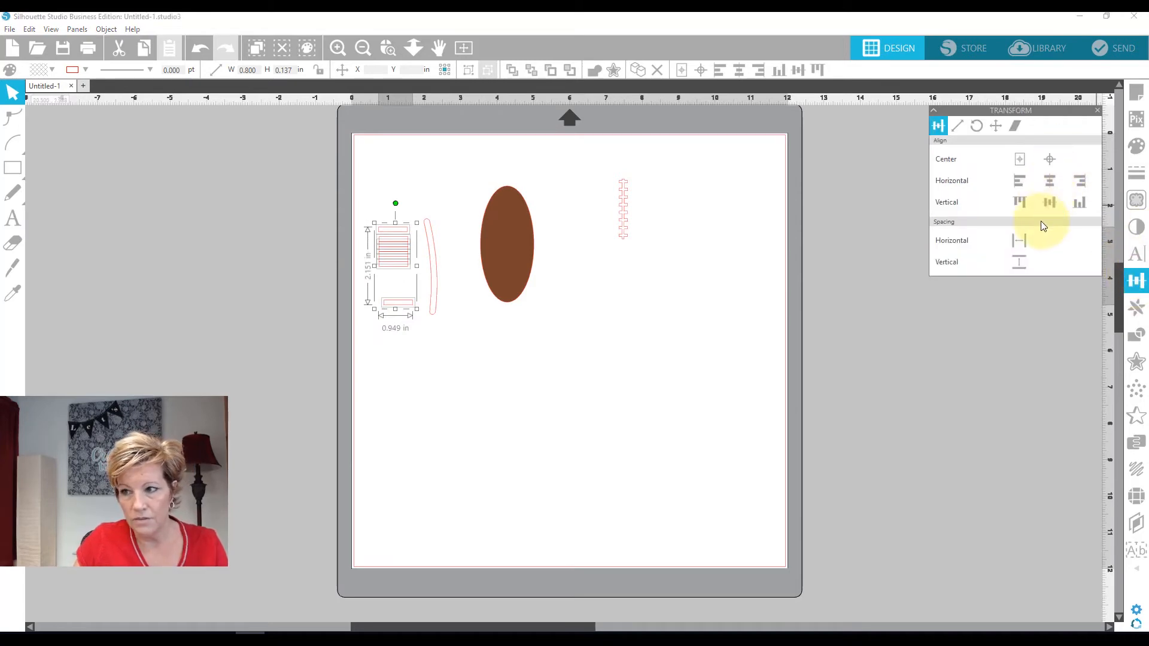
click(1019, 261)
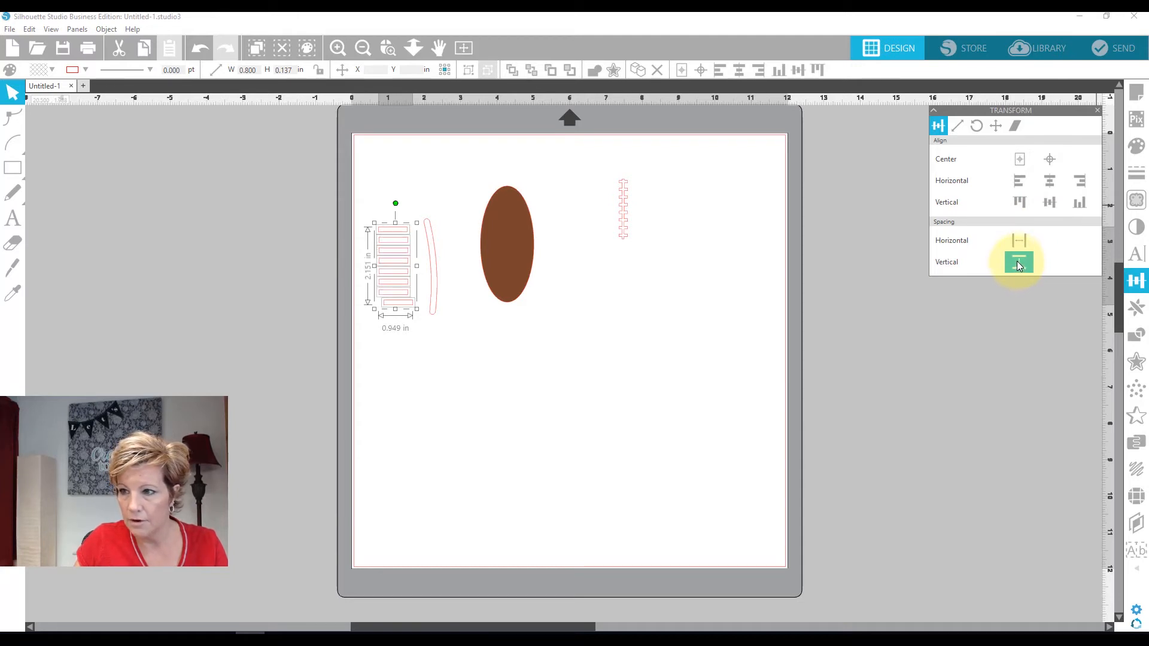
click(1048, 182)
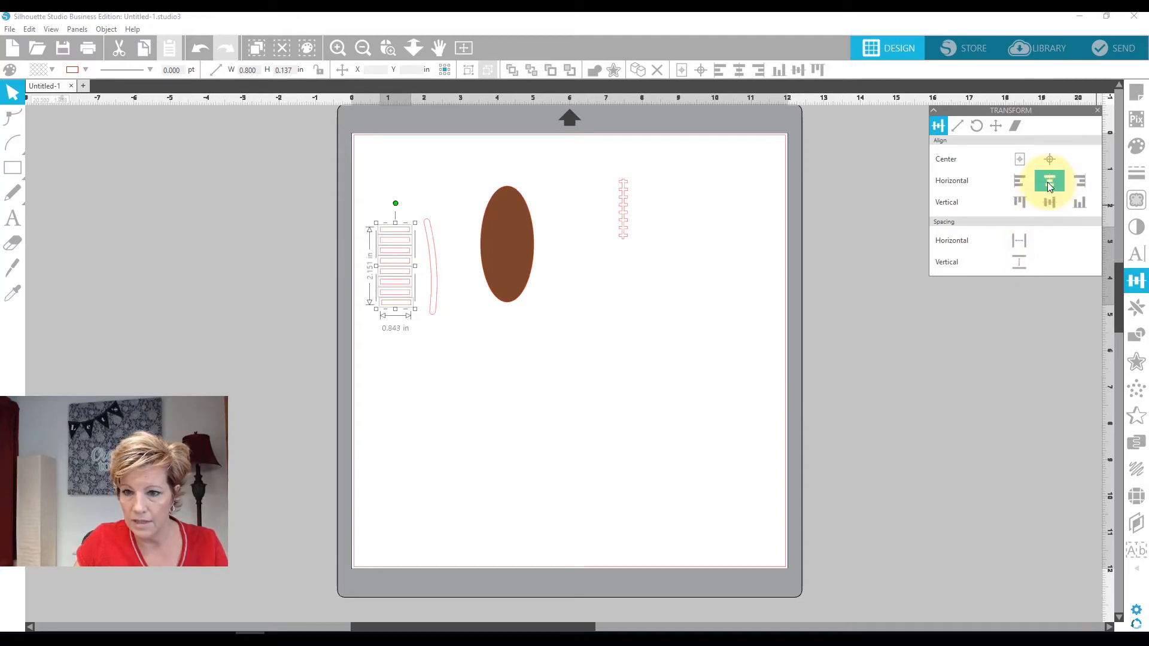
Move the stack of rectangles onto the curved strip and nudge the top and bottom rectangles slightly left.
drag(396, 289, 430, 286)
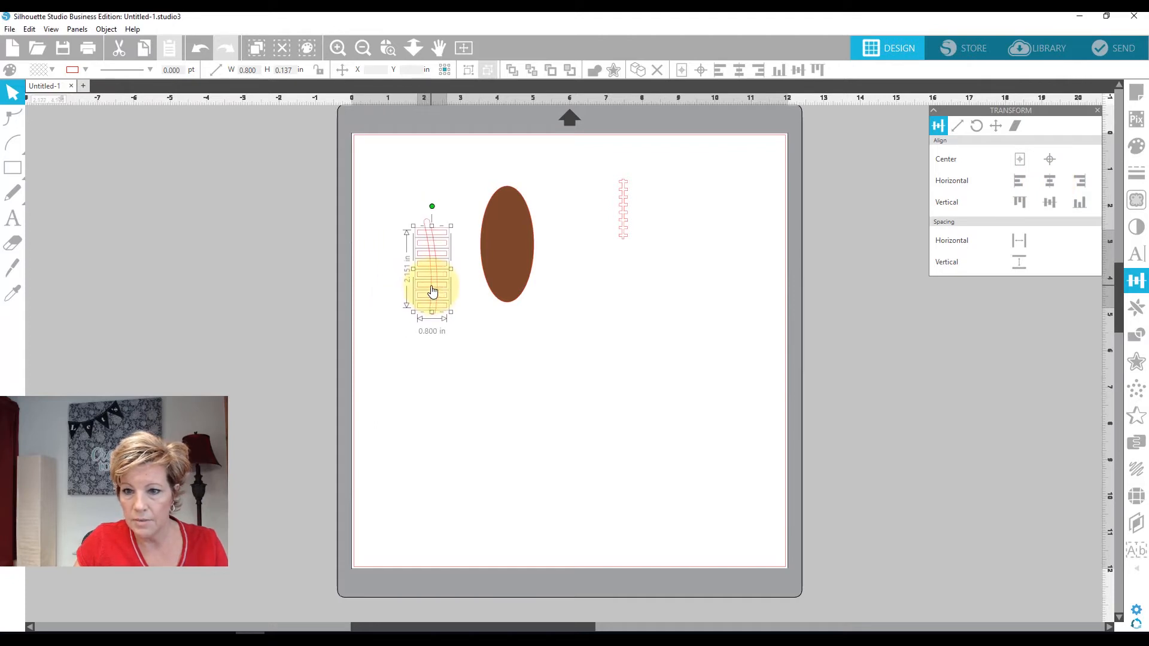
click(442, 359)
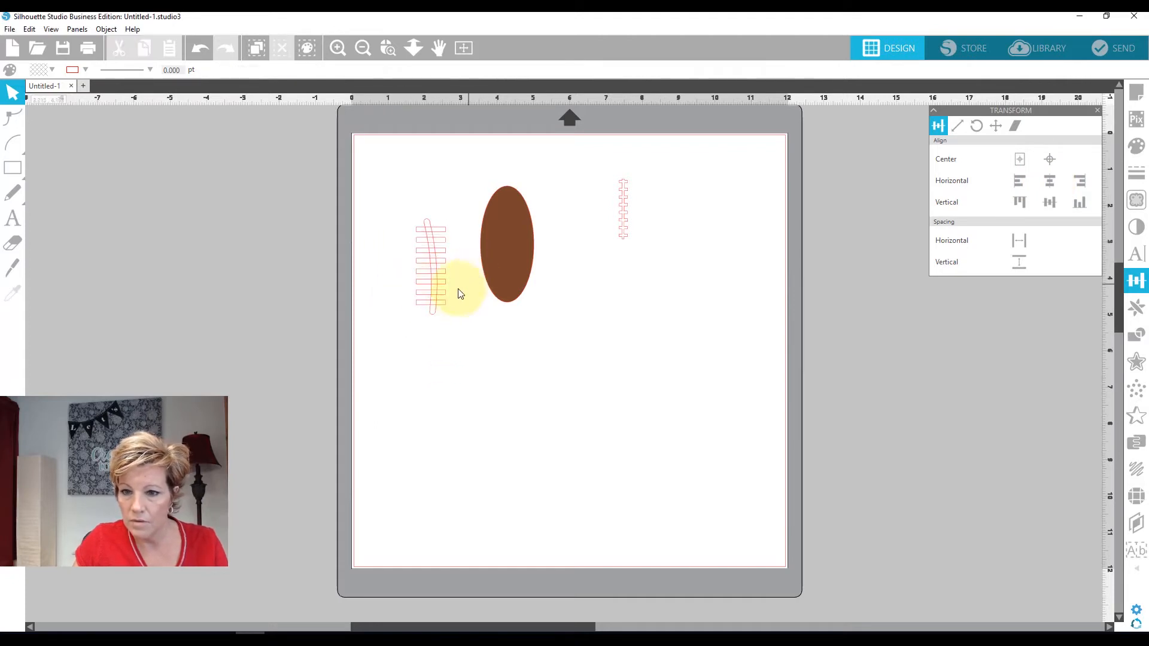
click(421, 233)
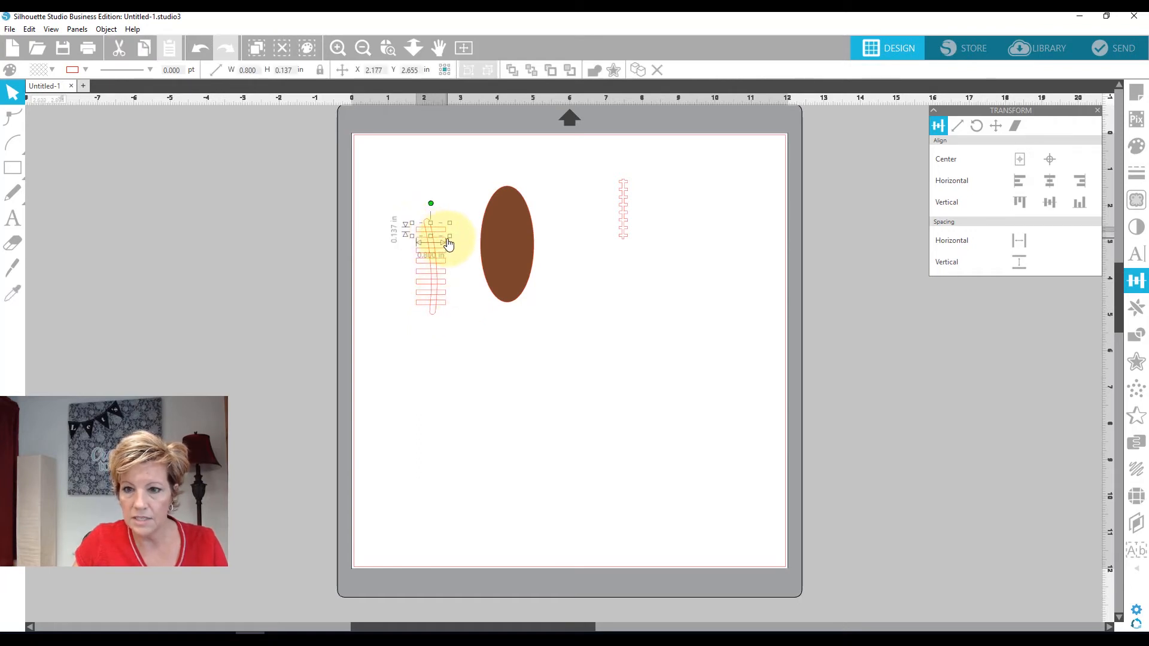
click(426, 305)
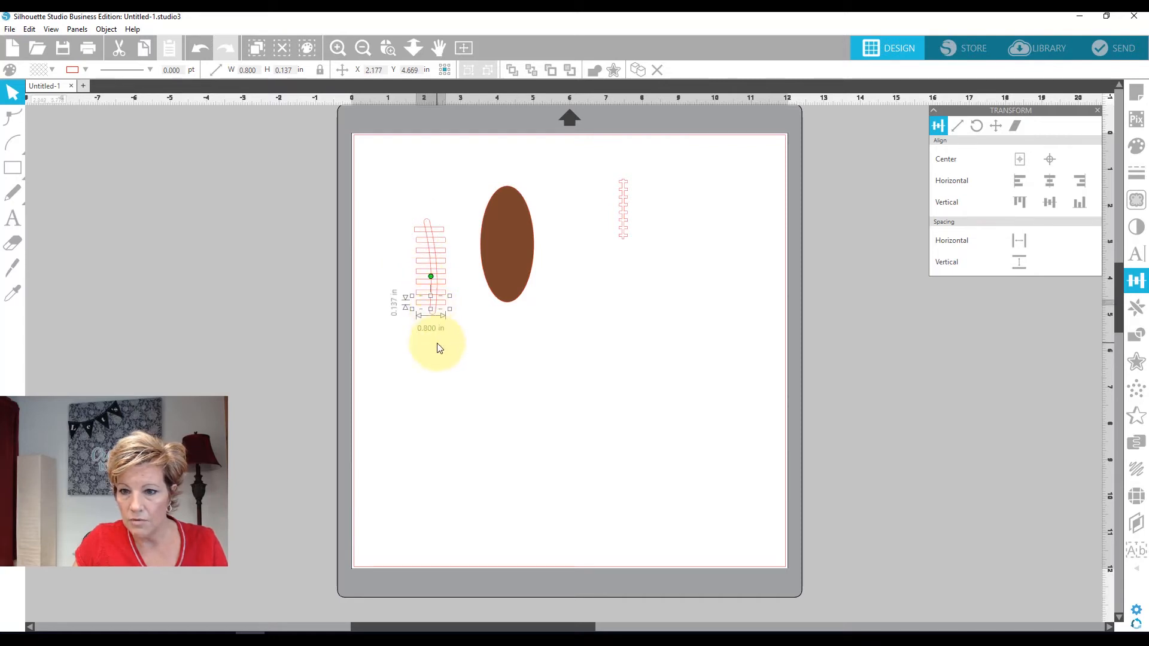
key(Left)
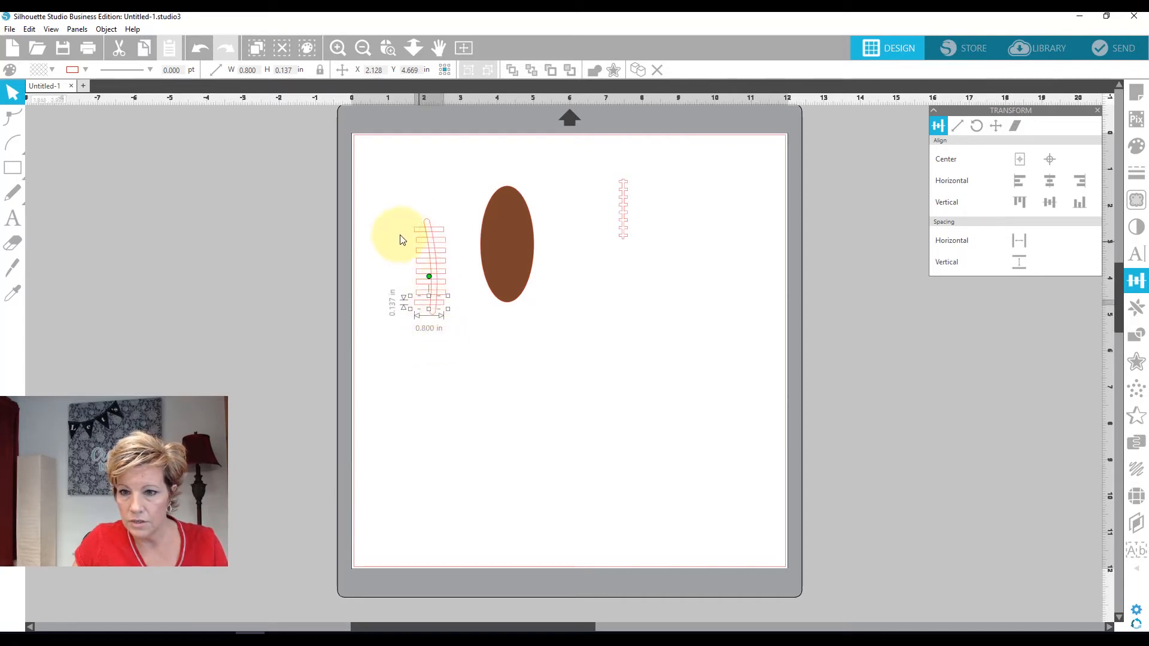
Reposition the curved strip across the middle of the rectangles and rotate it slightly so it runs more upright.
drag(423, 223, 530, 320)
click(434, 247)
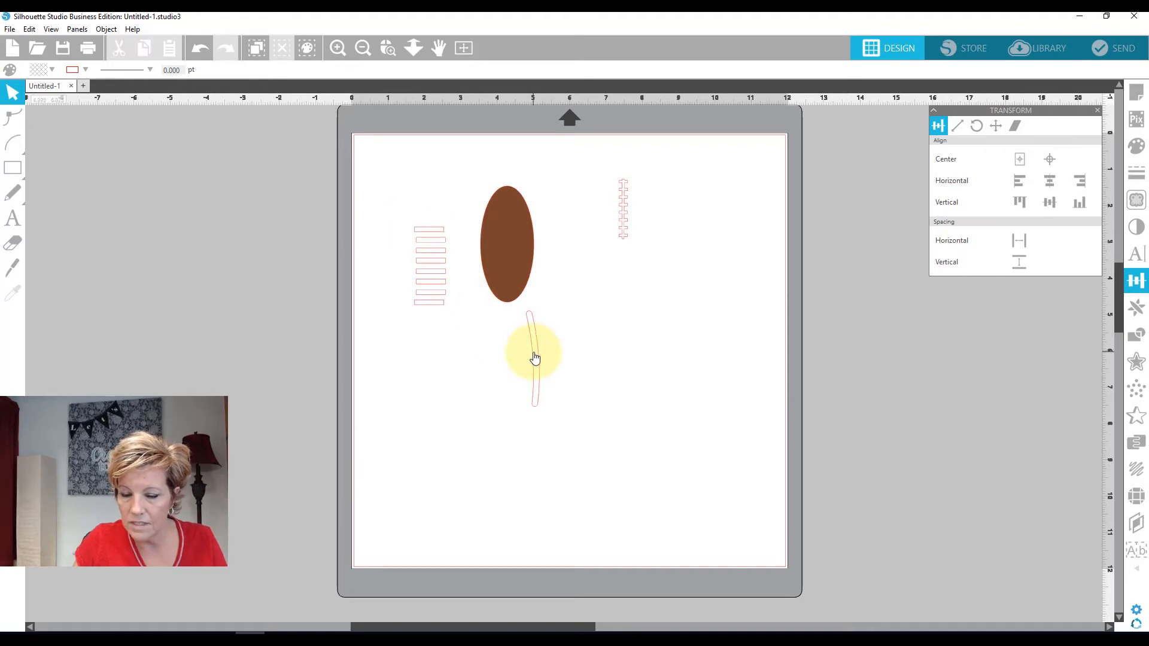
drag(535, 358, 432, 264)
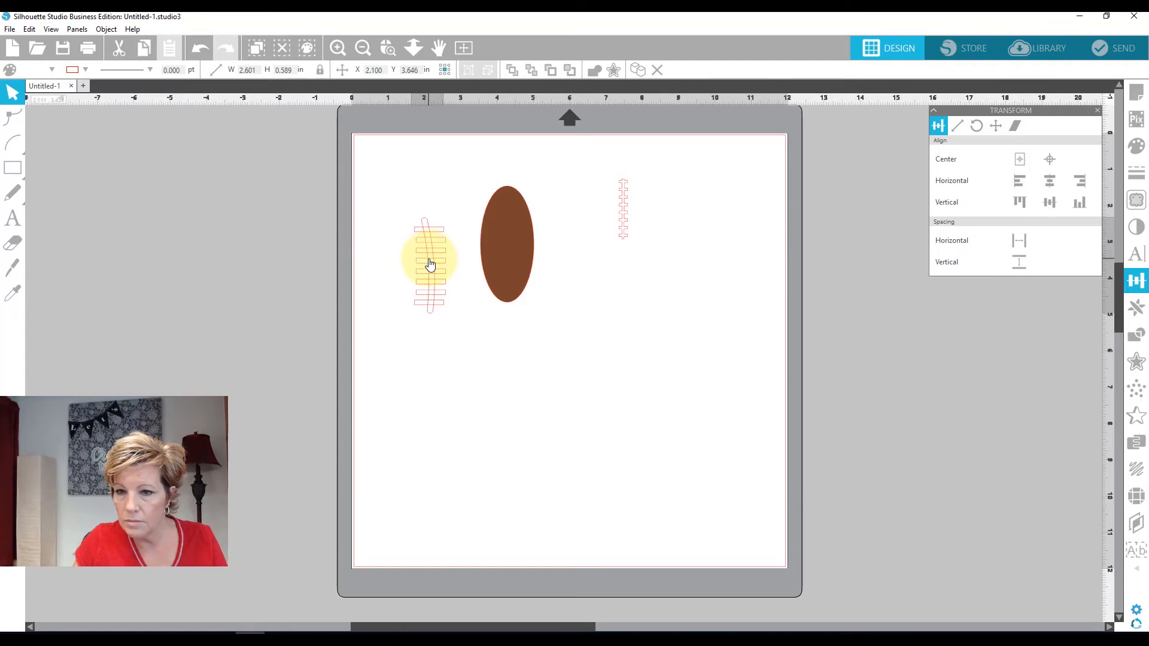
drag(432, 265, 430, 264)
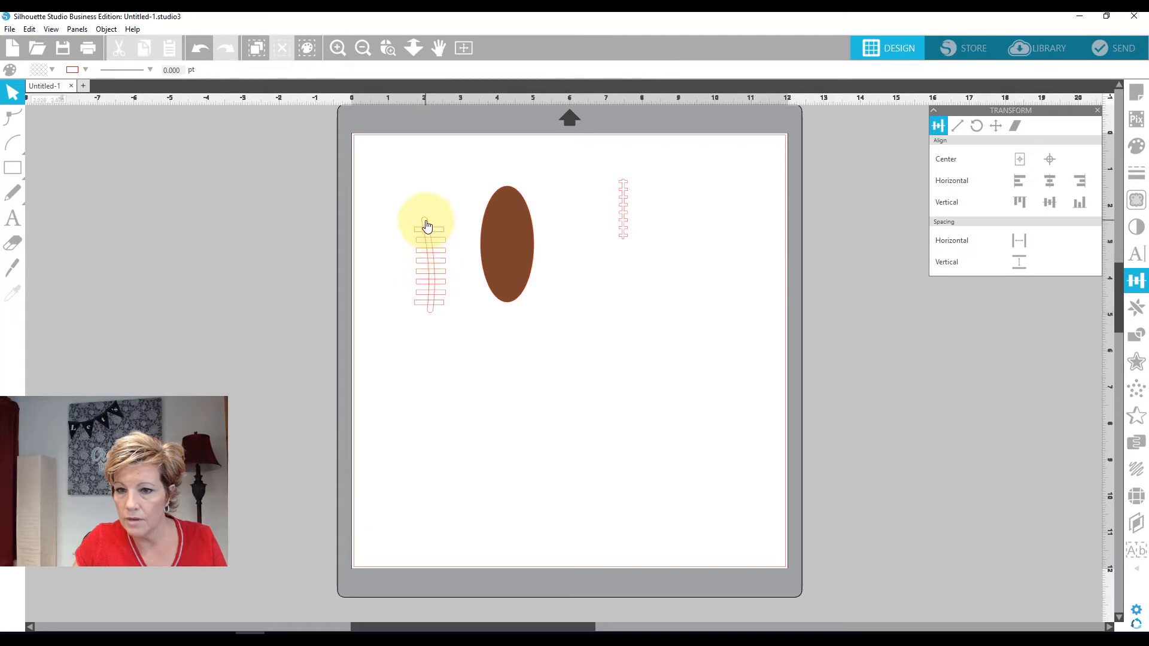
drag(393, 260, 393, 258)
click(445, 340)
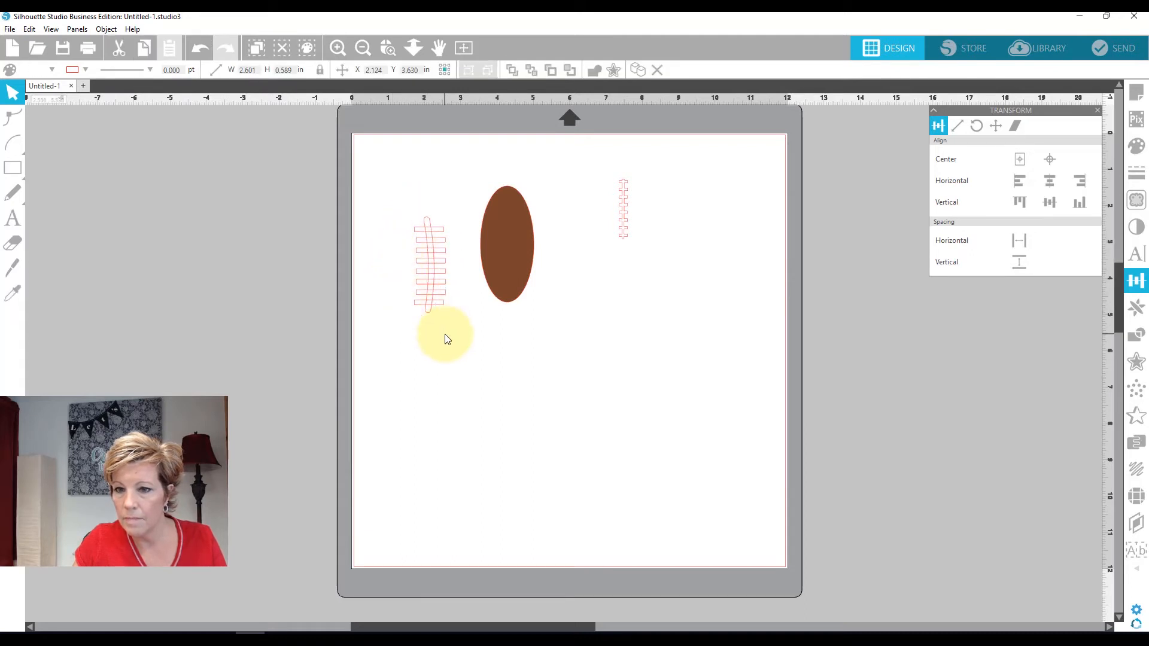
Shift the top rectangle up and left and the bottom one down, set the strip aside, and space the rectangles evenly vertically.
click(442, 236)
drag(439, 232, 442, 307)
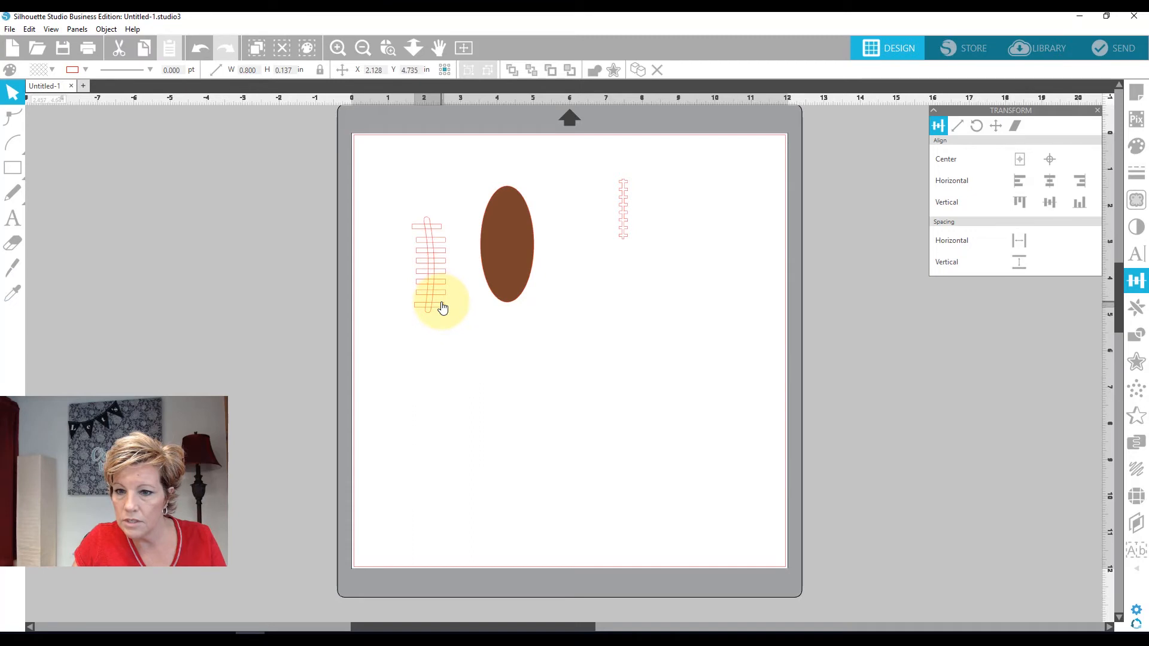
drag(428, 225, 513, 258)
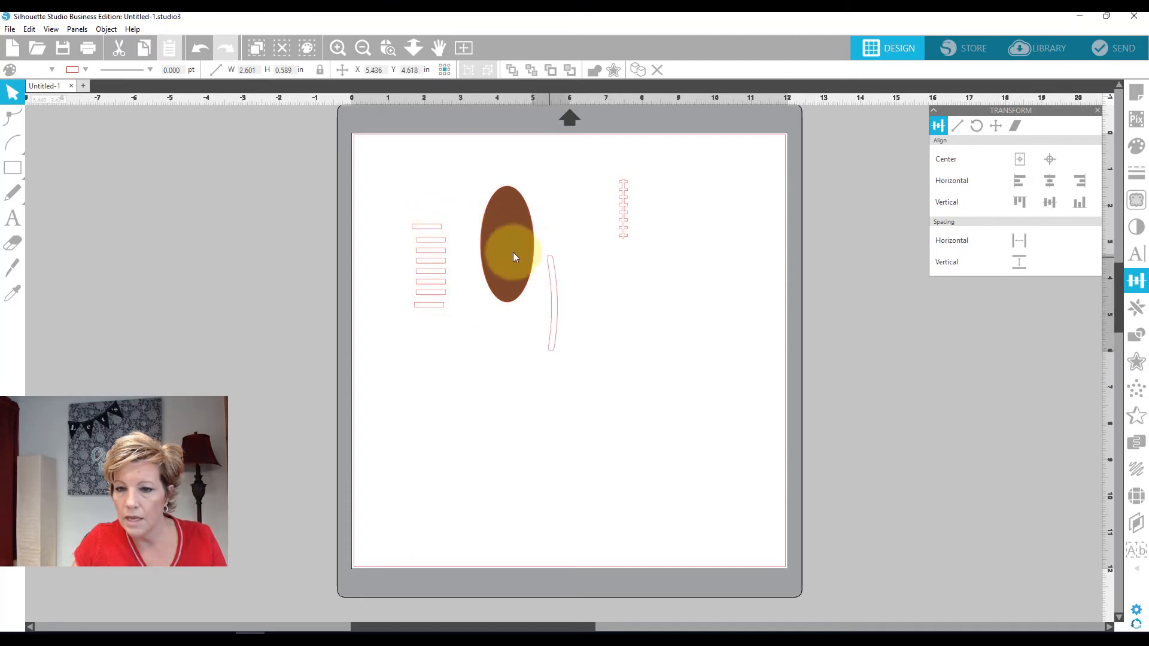
drag(400, 211, 450, 332)
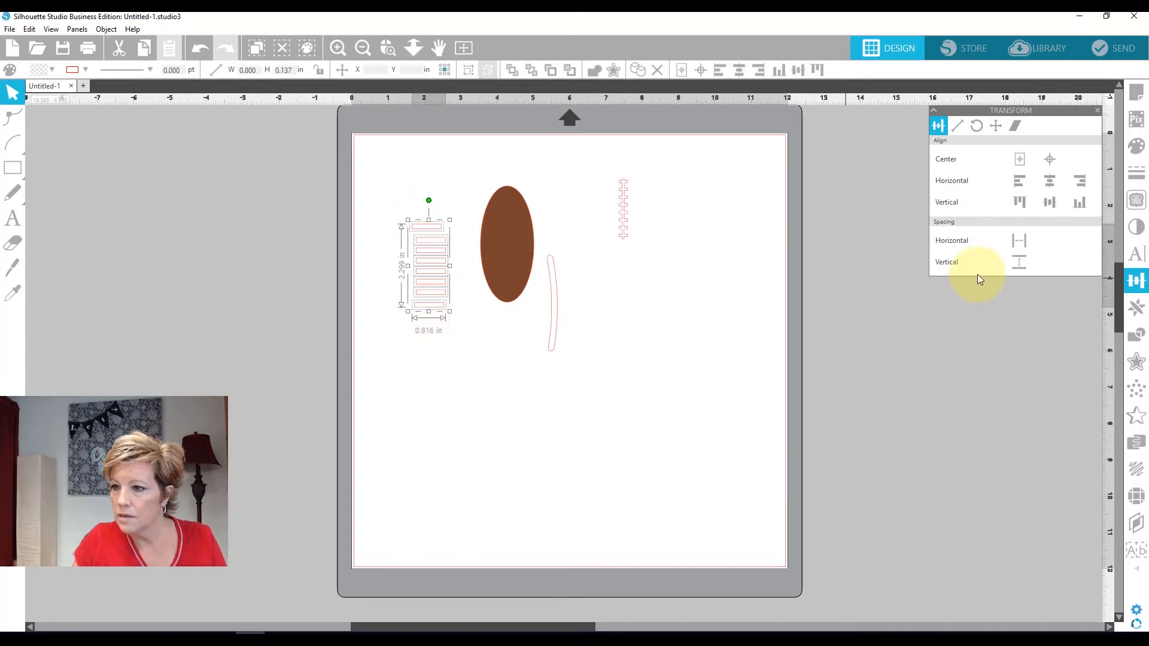
click(1022, 264)
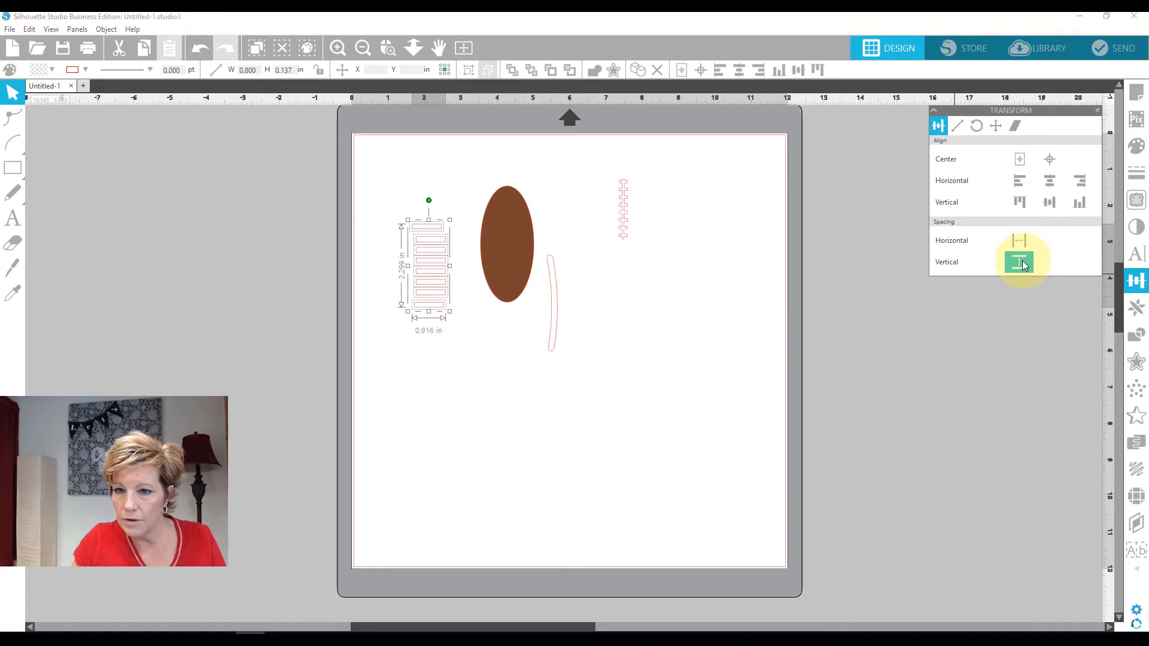
Place the curved strip back over the rectangles and weld them all into one laces shape.
drag(555, 346, 433, 308)
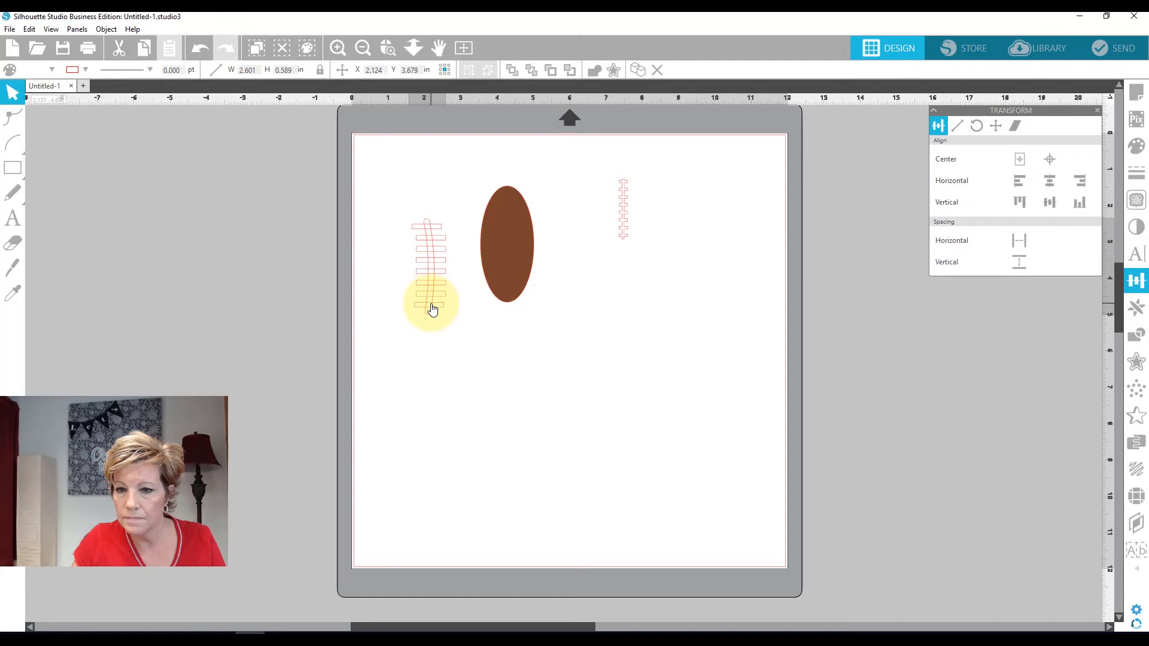
drag(389, 215, 453, 348)
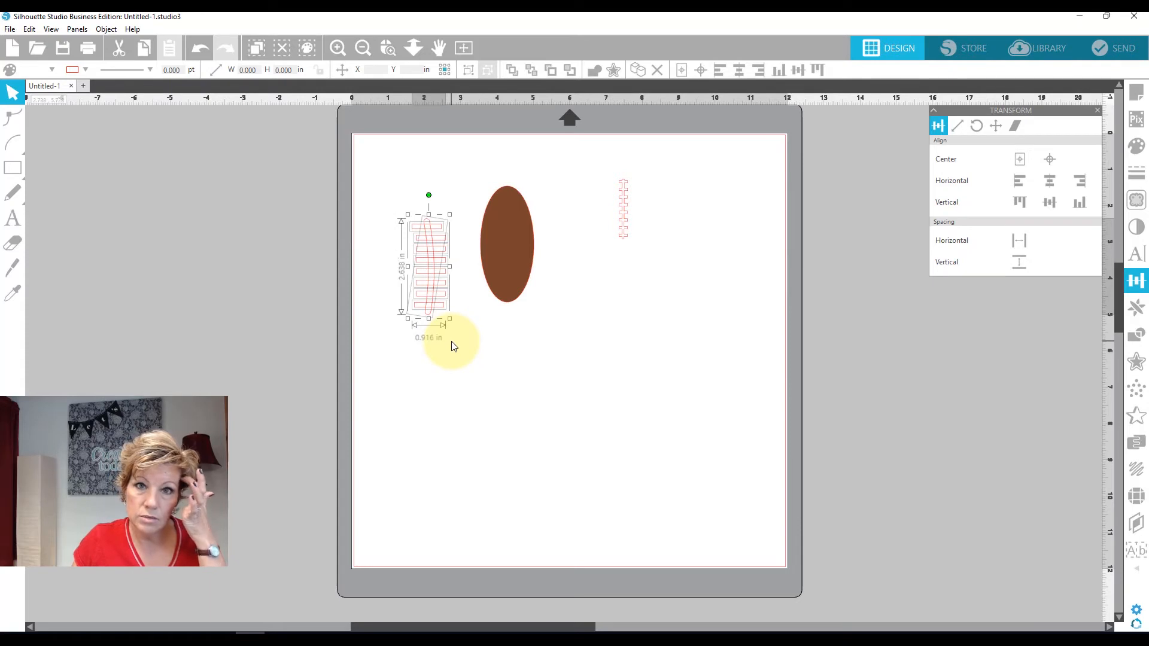
right_click(427, 270)
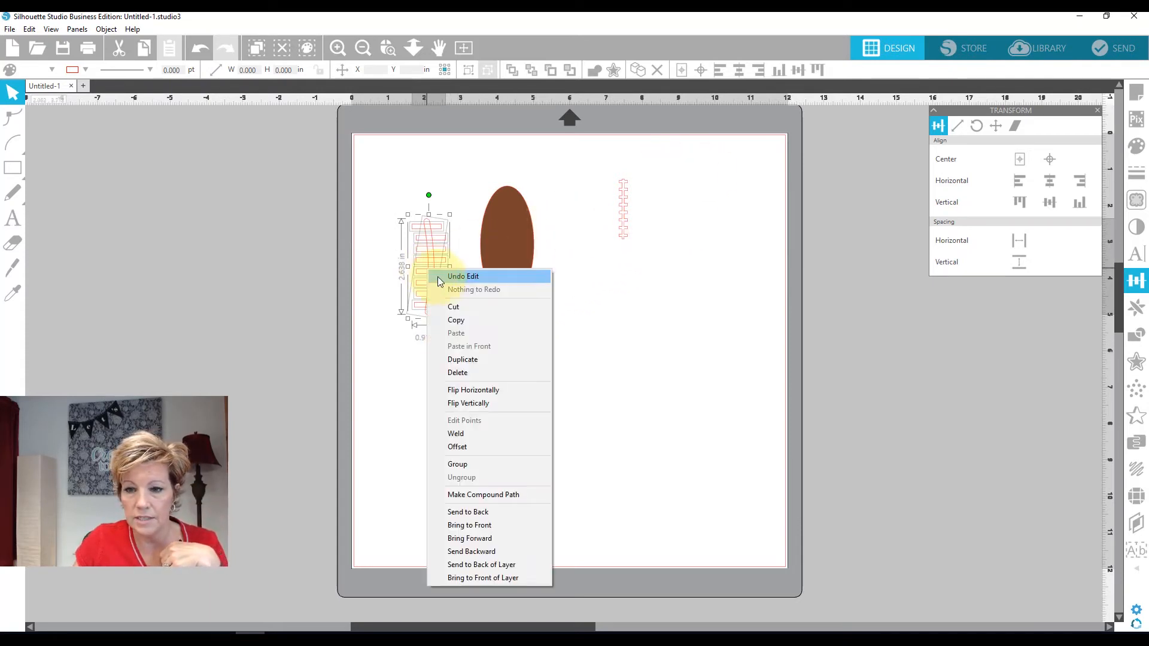
click(476, 435)
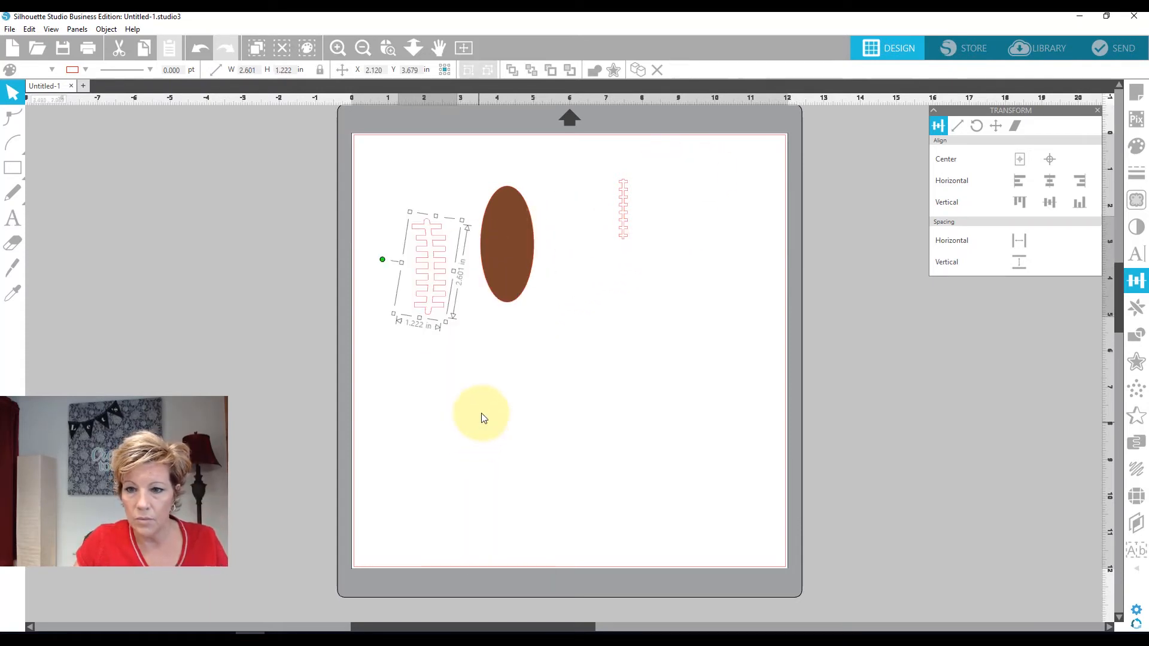
Try the welded laces over the brown oval, move them back off it, and undo the moves.
drag(434, 295, 513, 276)
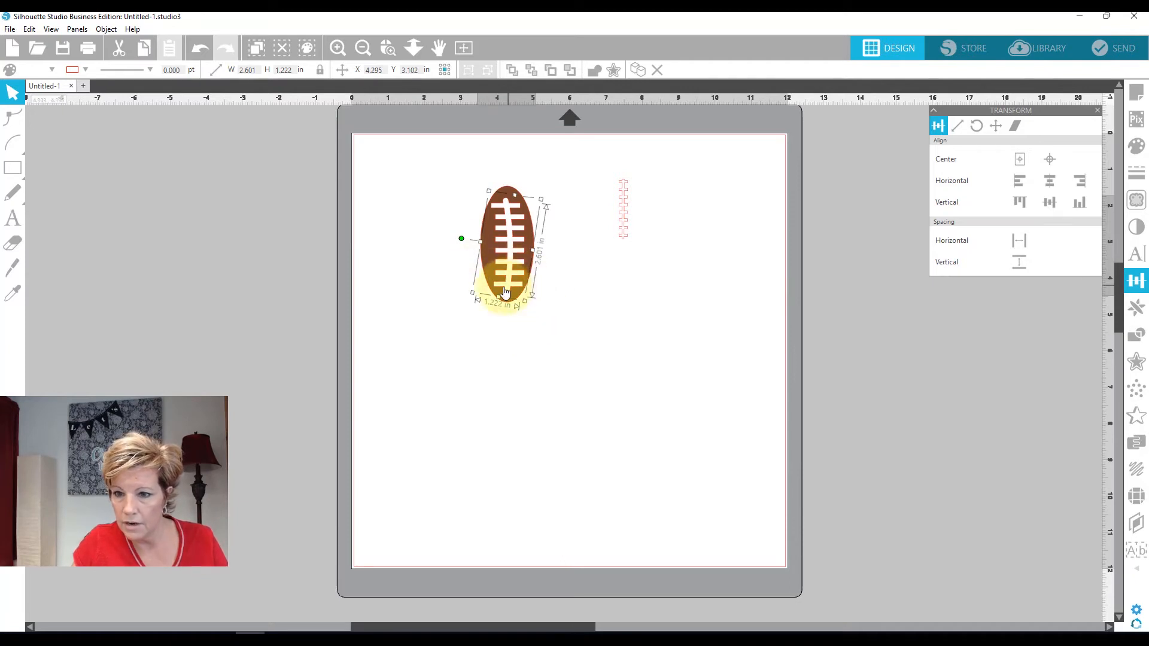
drag(512, 234, 442, 261)
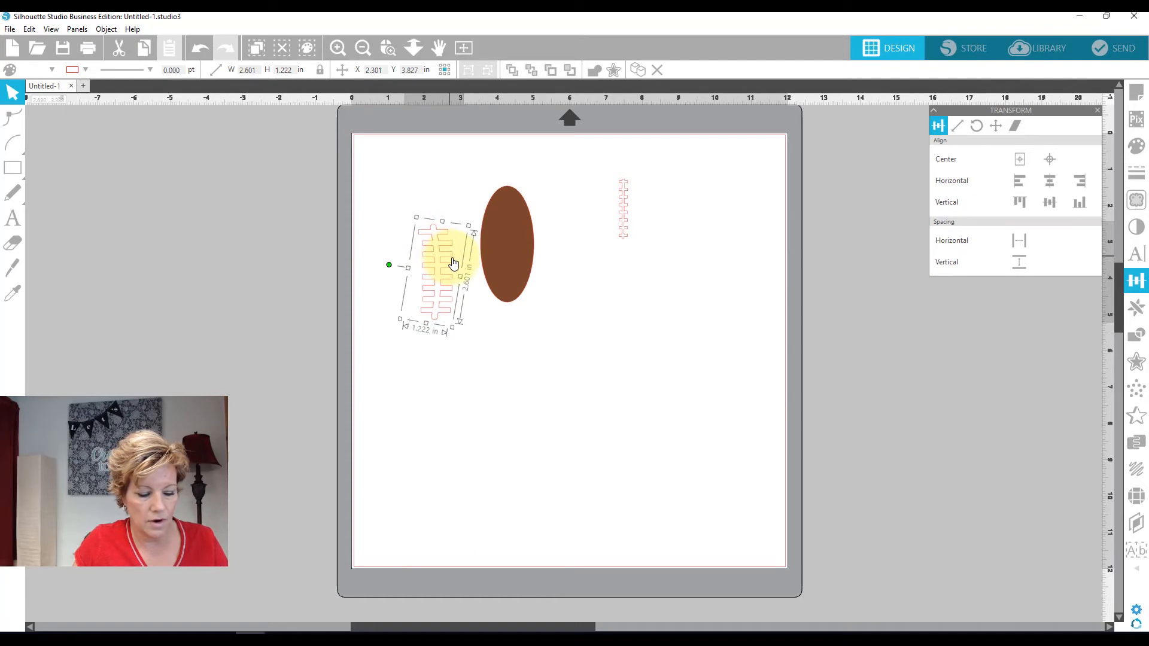
key(z)
key(ctrl+z)
key(ctrl+z)
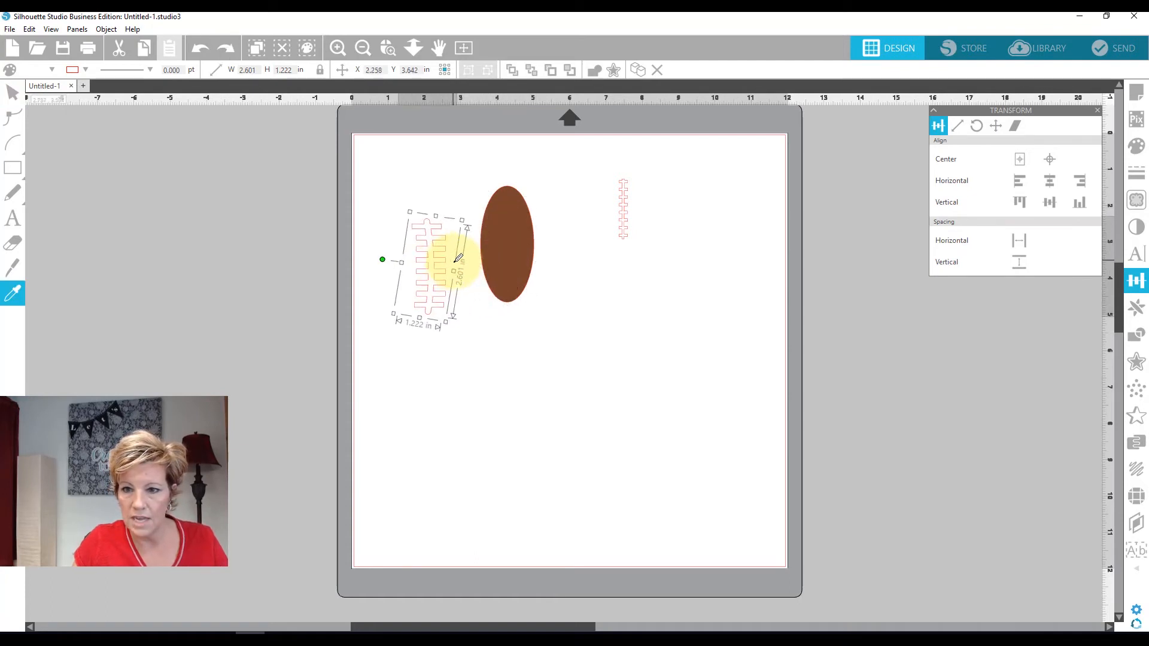
Undo the weld of the laces and nudge the top rectangle slightly to the right over the curved strip.
key(ctrl+z)
click(476, 347)
click(478, 352)
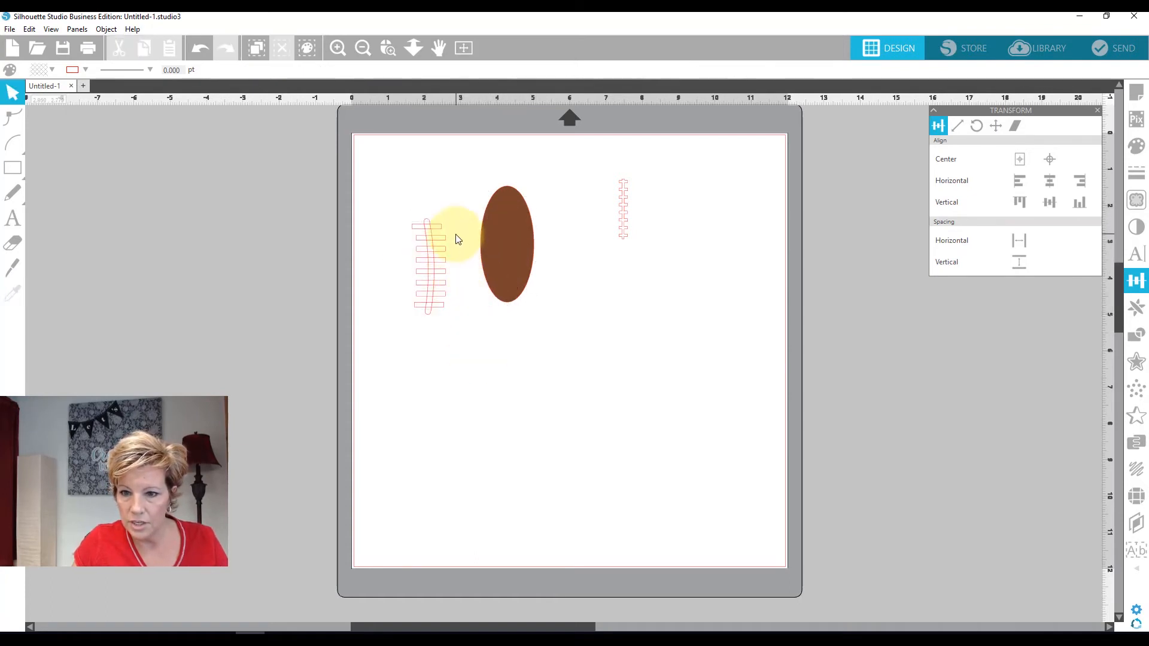
click(419, 228)
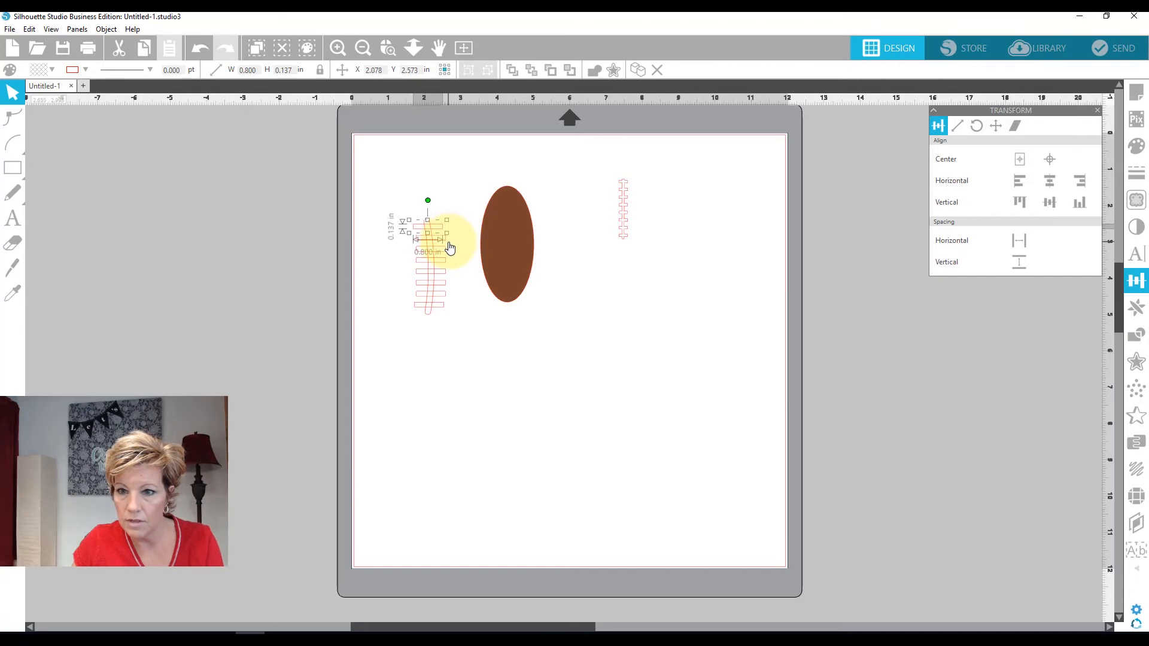
click(477, 330)
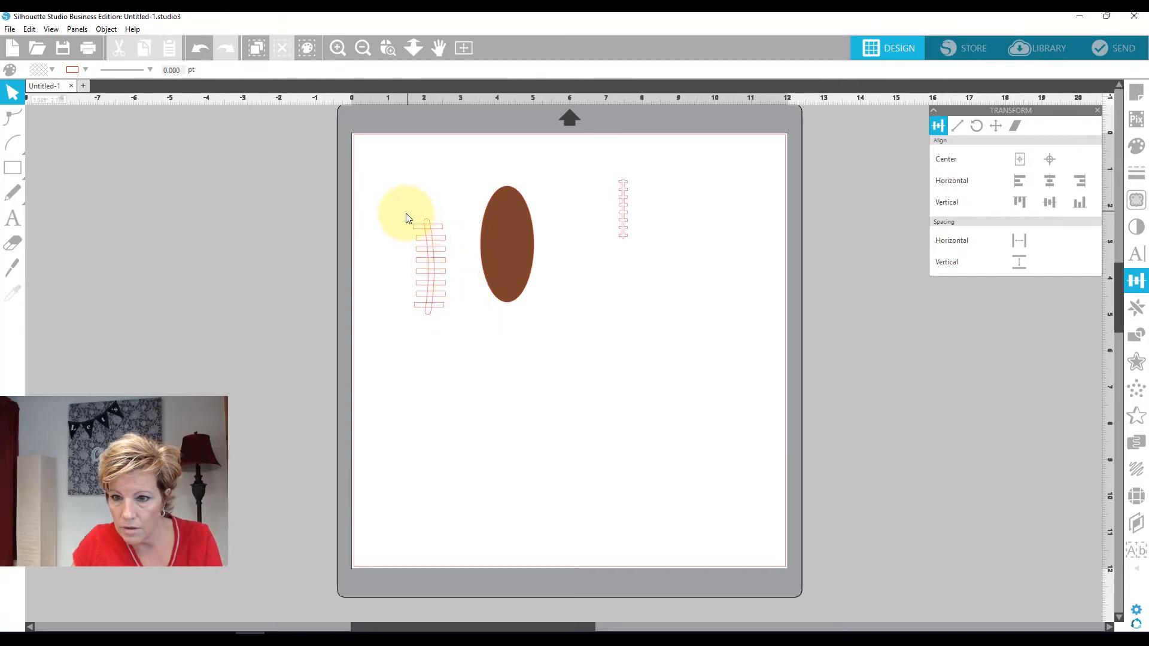
click(412, 228)
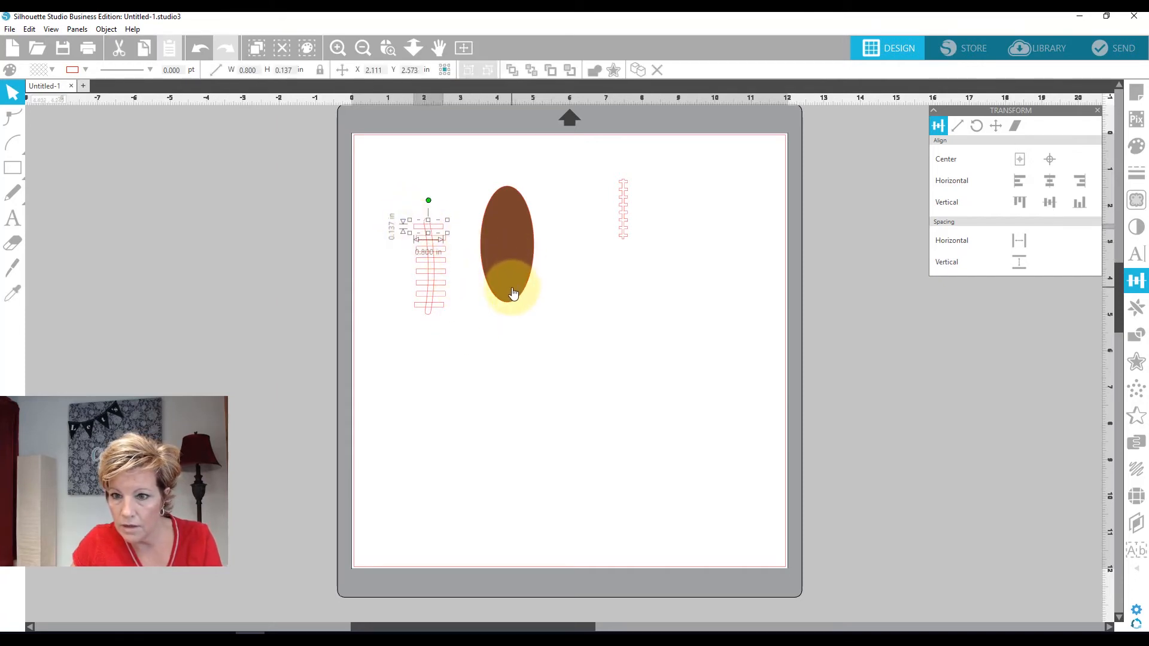
click(489, 364)
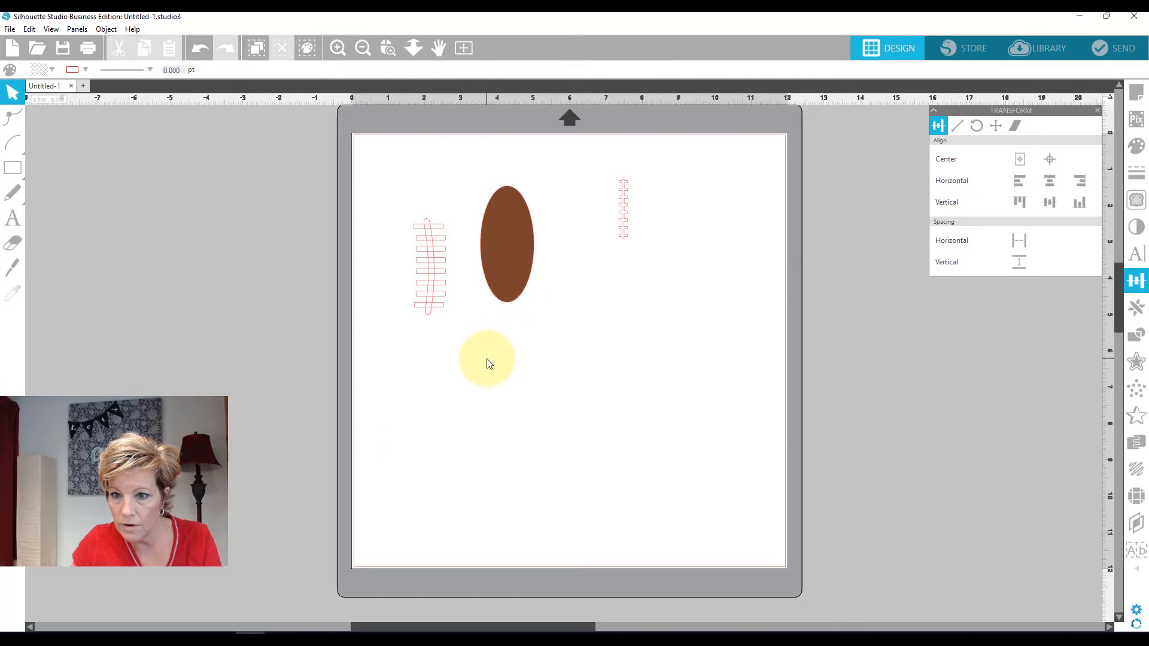
click(442, 235)
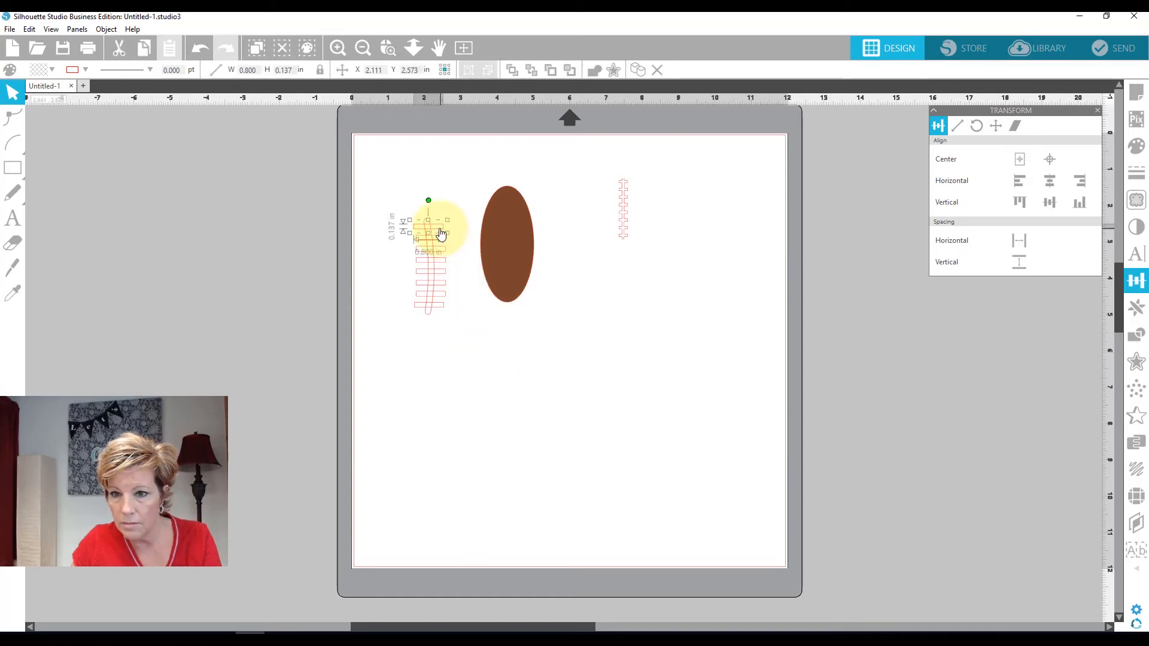
click(476, 335)
Weld the curved strip and all the rectangles into one laces shape.
drag(396, 203, 440, 328)
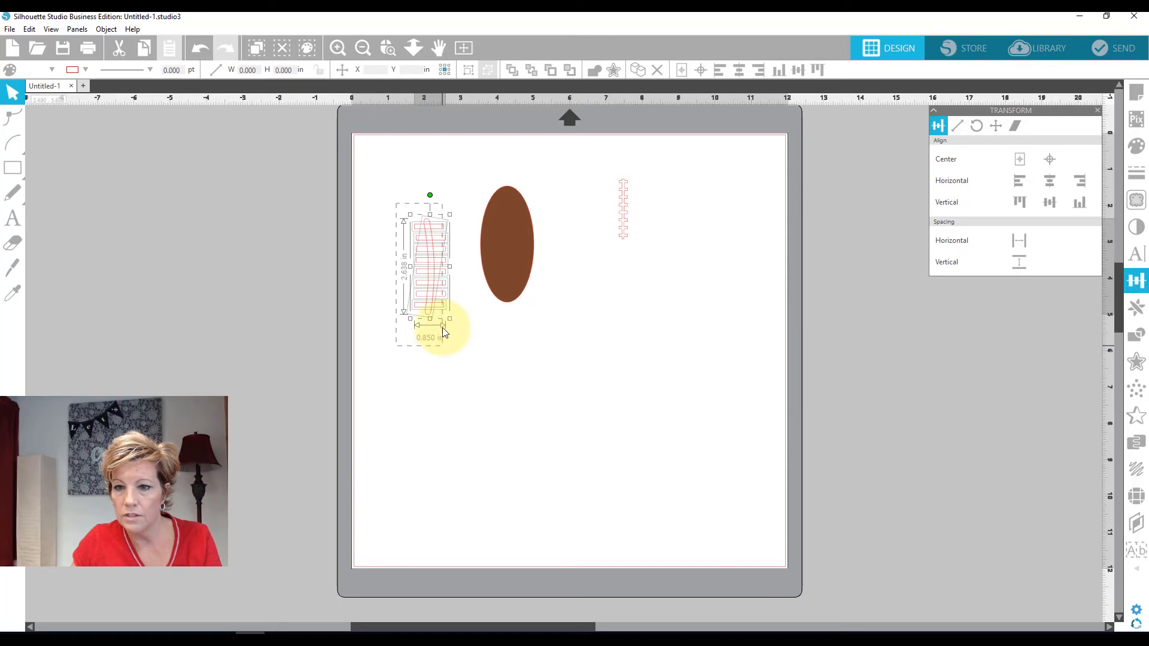
right_click(430, 275)
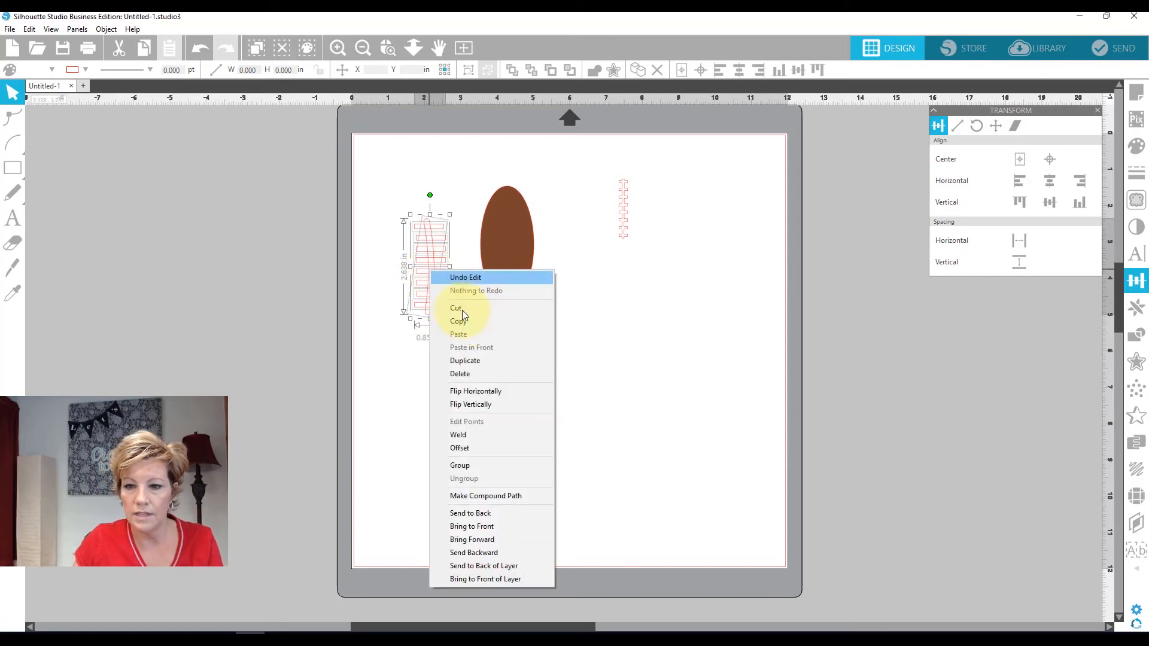
click(466, 437)
Move the brown oval down and to the right, and place the welded laces in the upper-left area of the page.
drag(431, 301, 594, 336)
click(519, 277)
drag(520, 277, 415, 236)
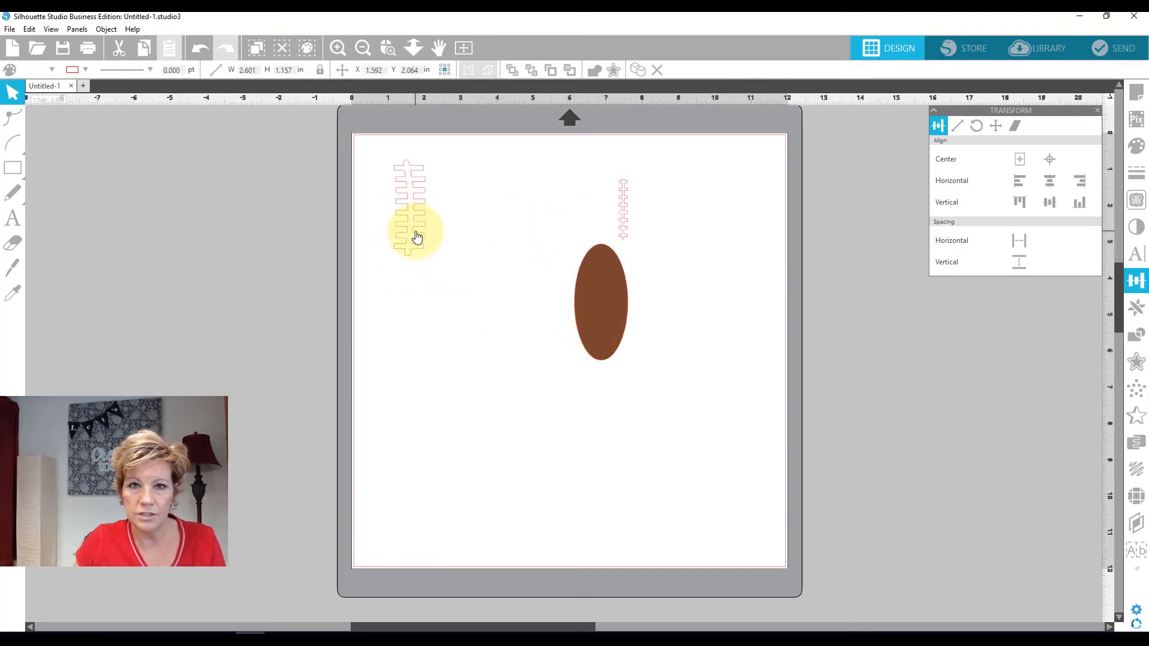
click(553, 223)
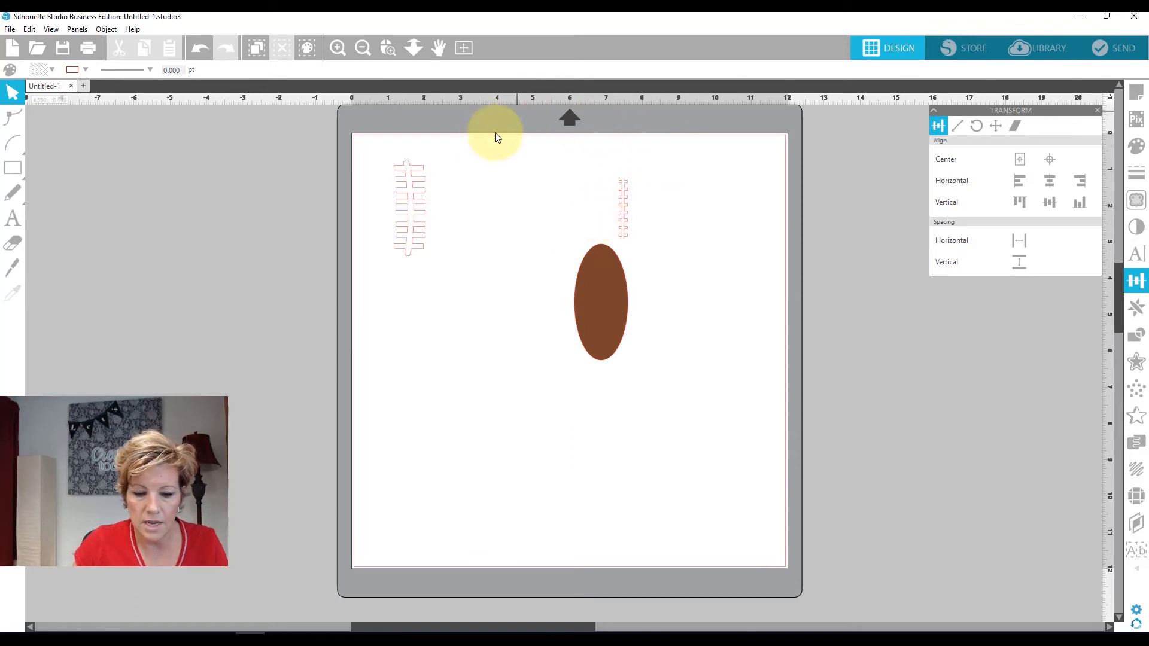
Resize the welded laces proportionally to a width of 0.375 in.
click(397, 231)
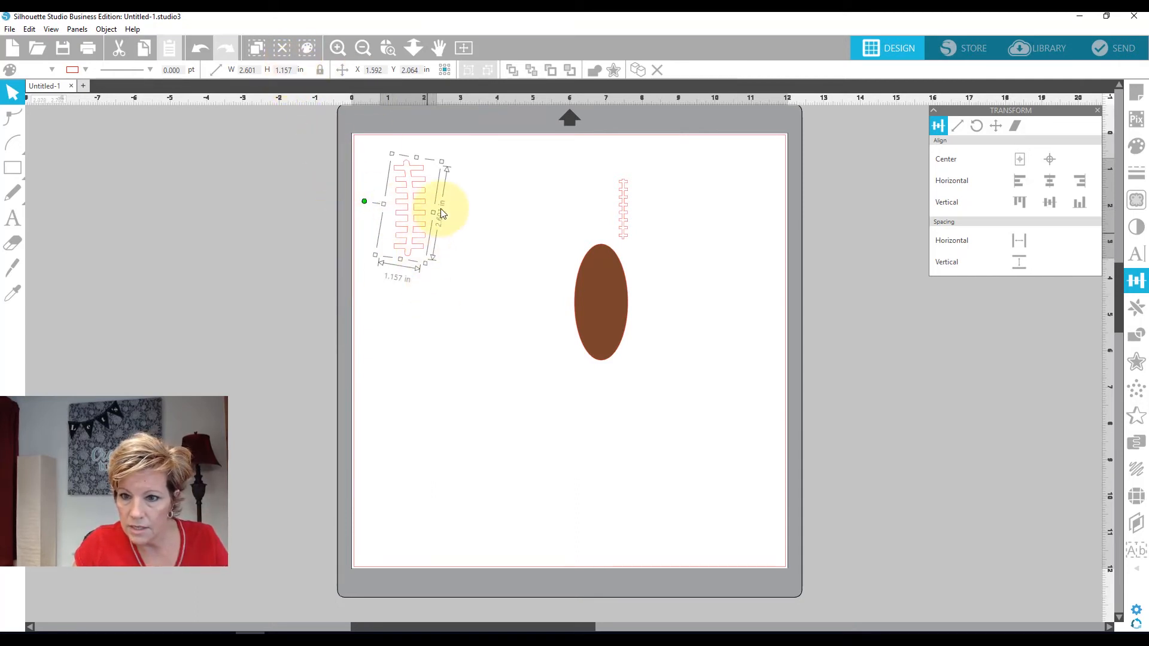
drag(262, 69, 206, 69)
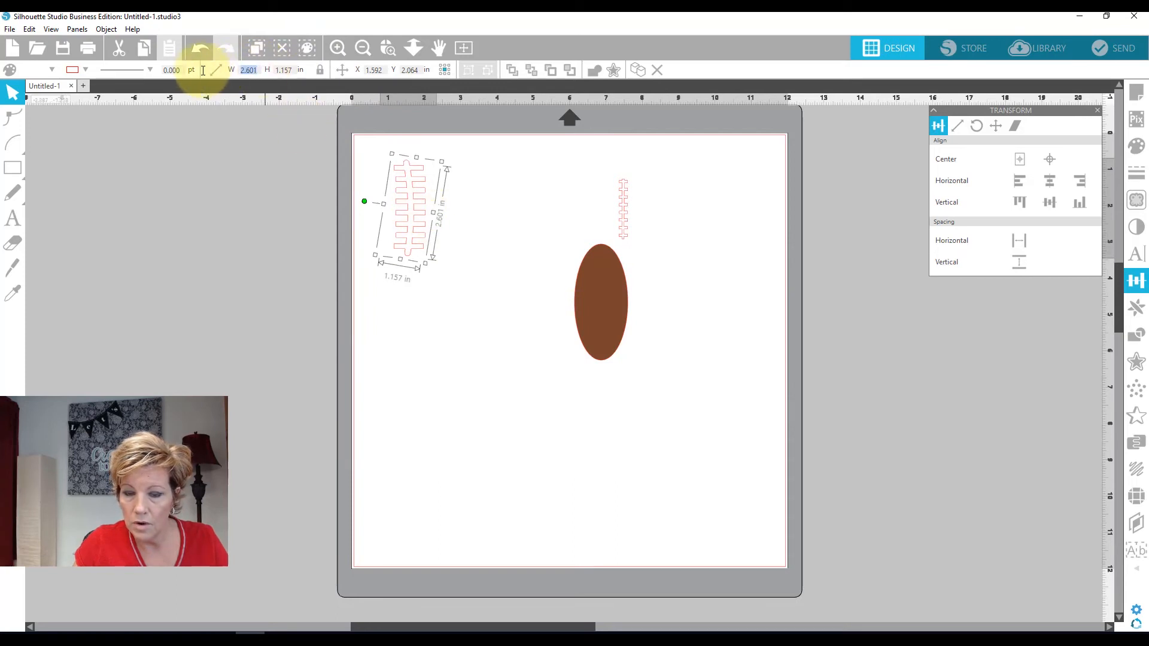
text(.375)
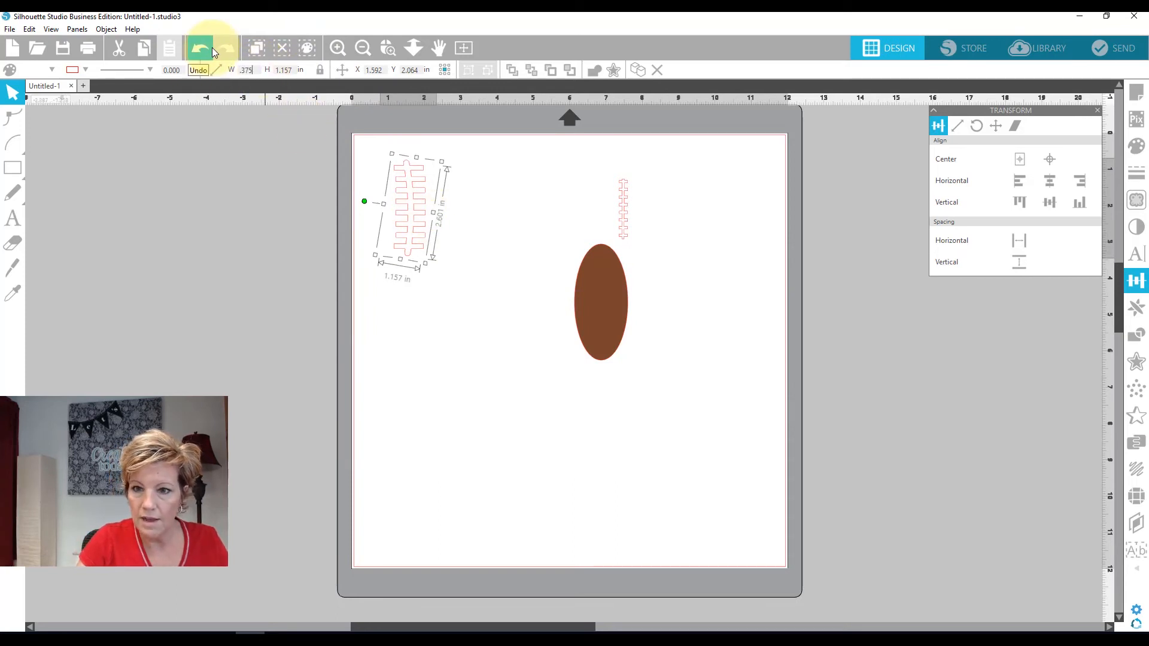
key(Return)
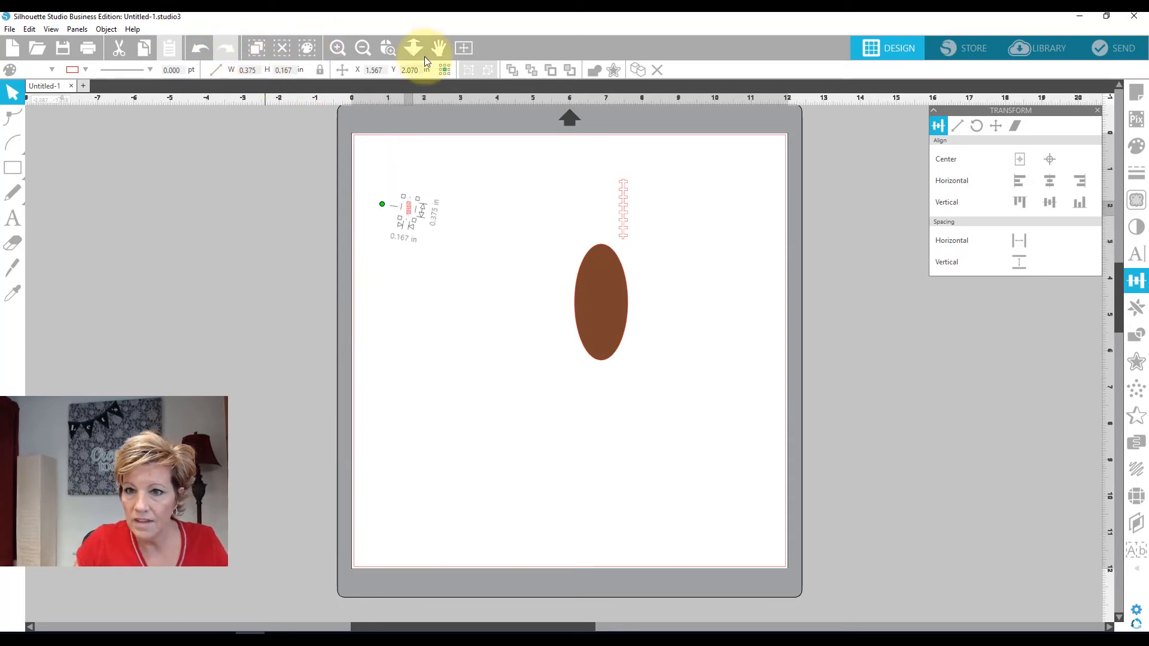
Place the resized laces near the page's upper-left corner and close the Transform settings.
click(388, 47)
click(441, 242)
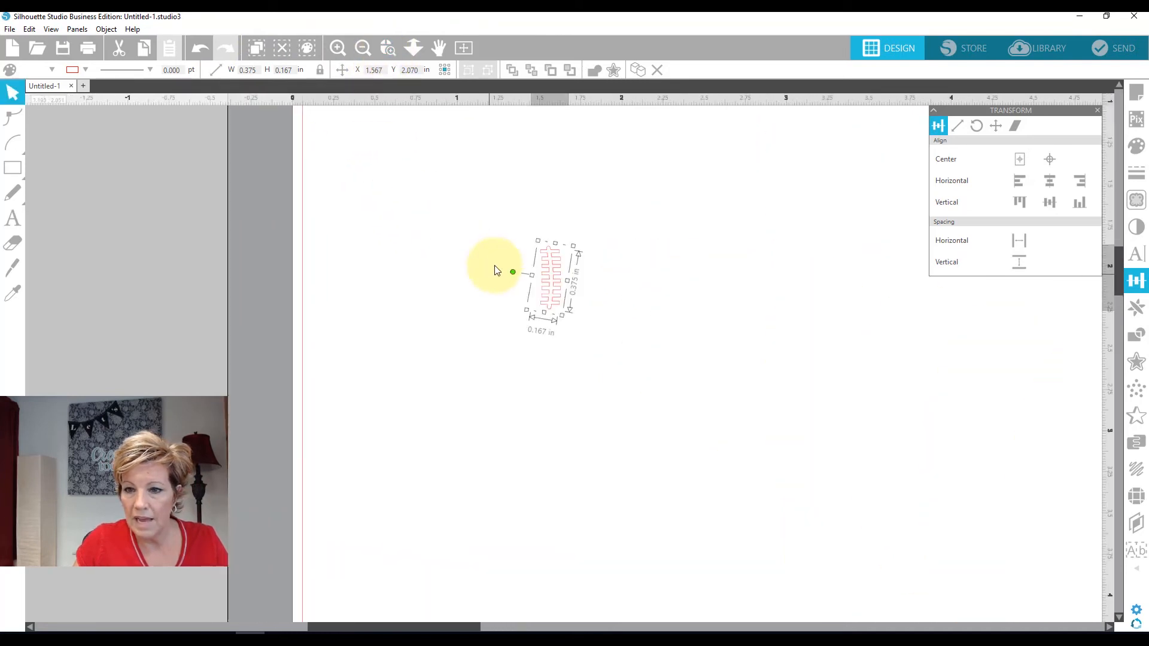
drag(549, 303, 334, 210)
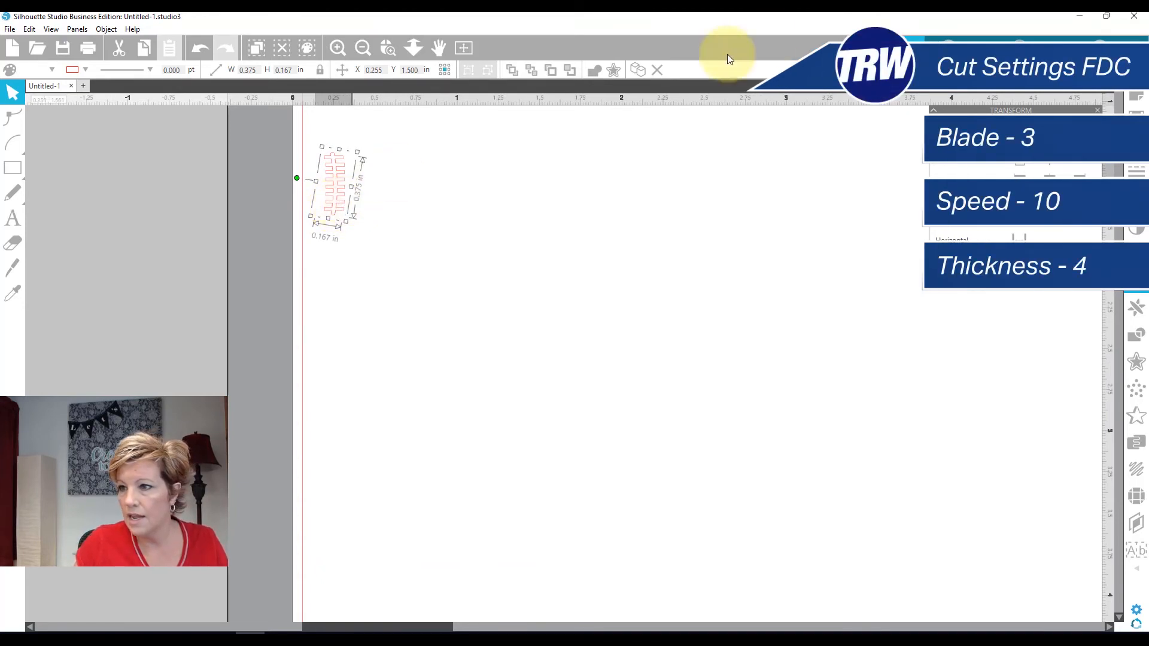
click(1098, 110)
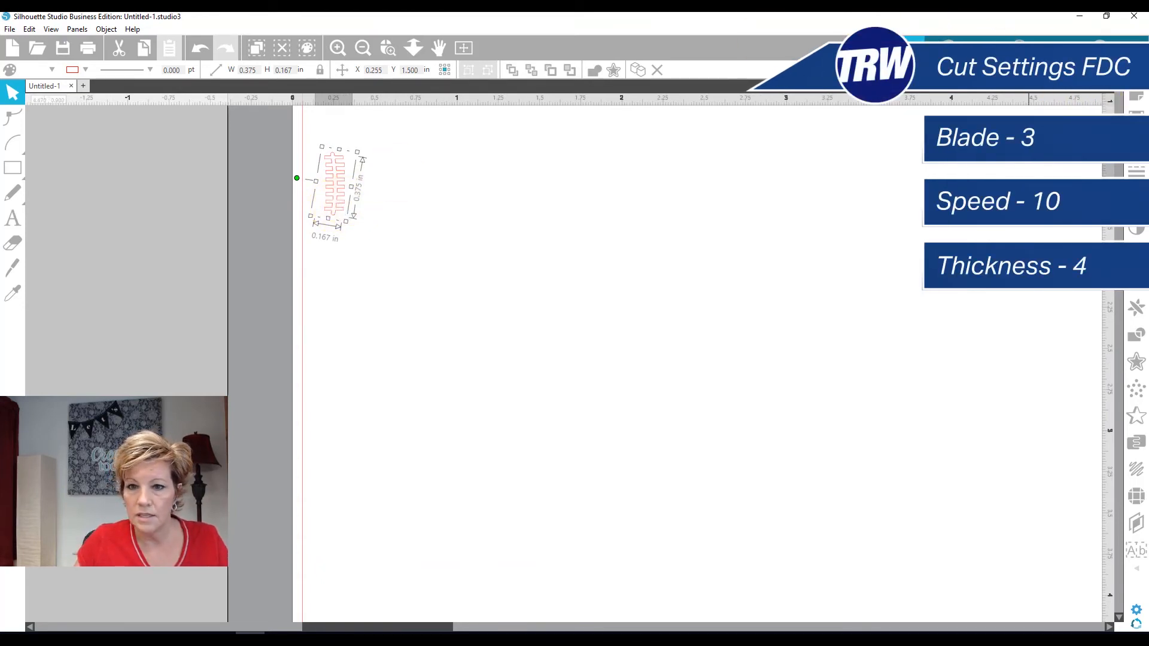